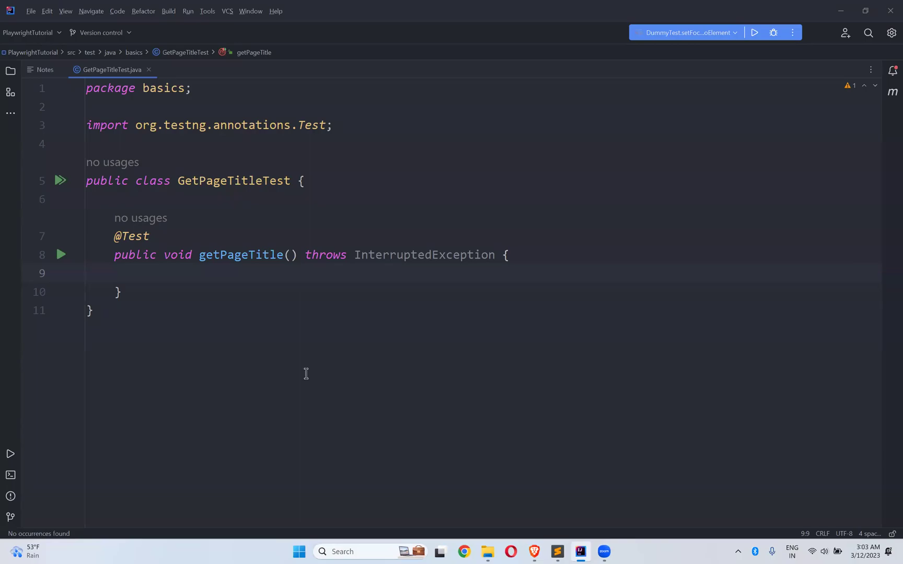
- Write Page page = Playwright.create().chromium().launch(...setHeadless(false)).newPage(); importing Page, Playwright and BrowserType
left_click(208, 276)
type("Pa")
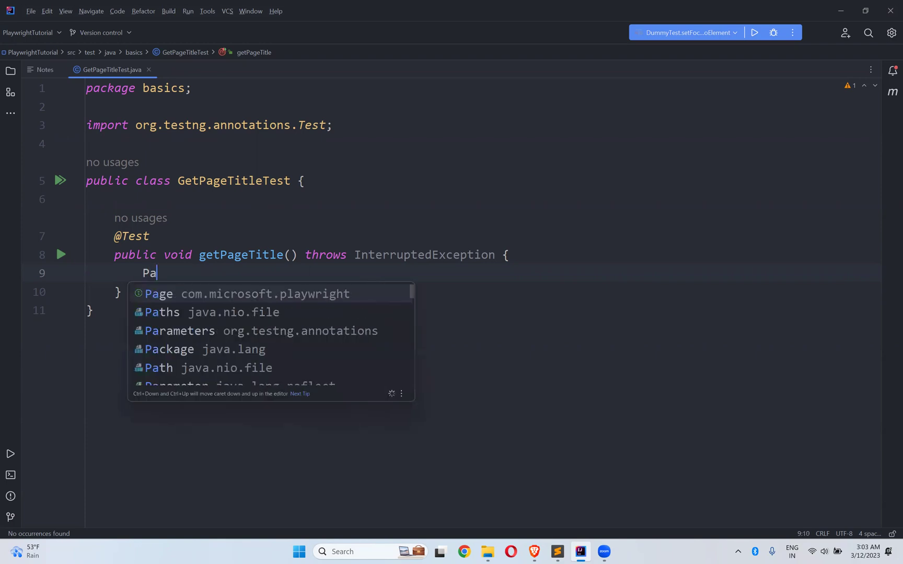
type("ge")
key("BackSpace")
key("BackSpace")
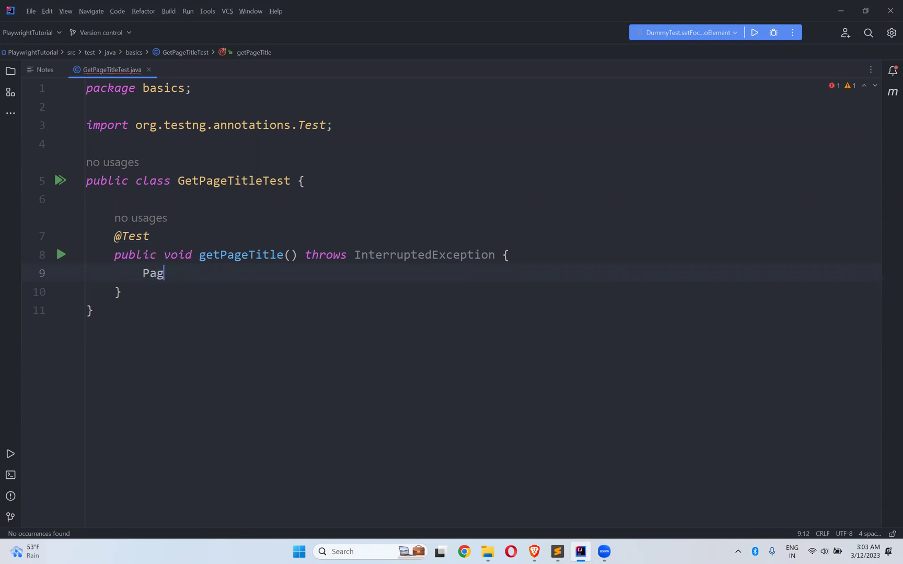
key("Return")
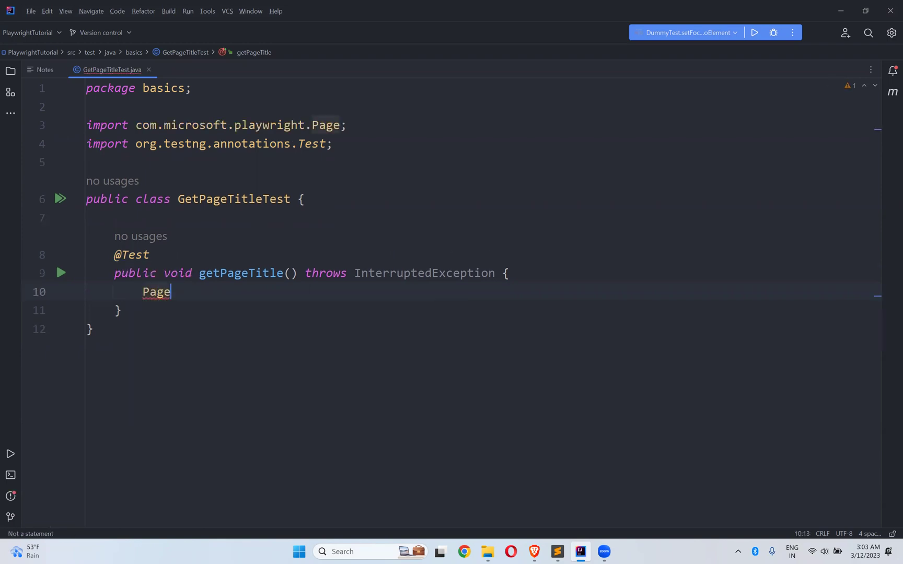
type(" page = ")
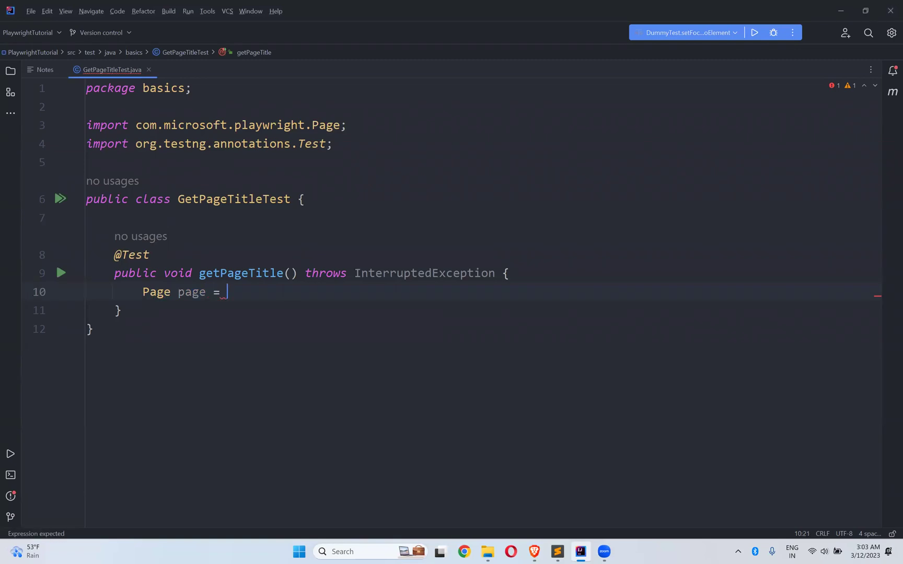
type("Pl")
key("Return")
type(".")
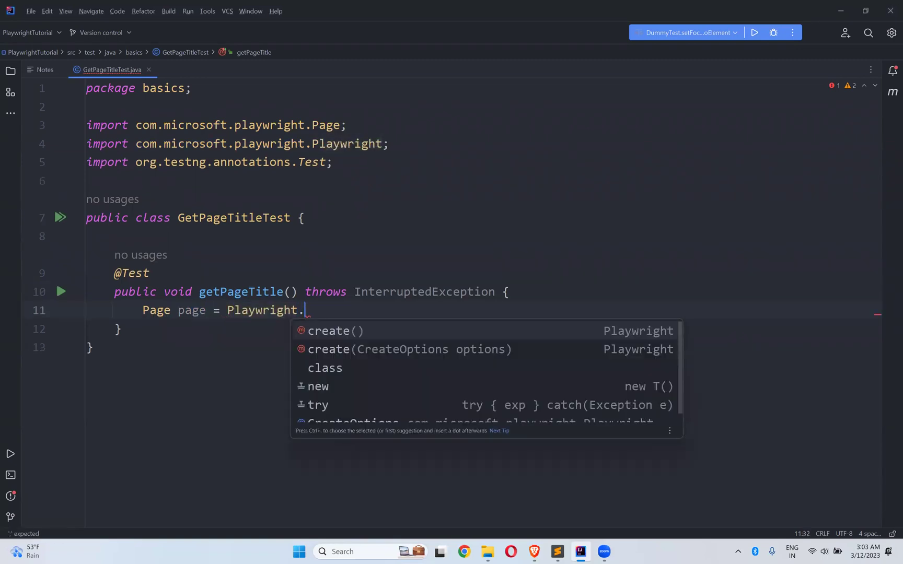
key("Return")
type(".")
key("Return")
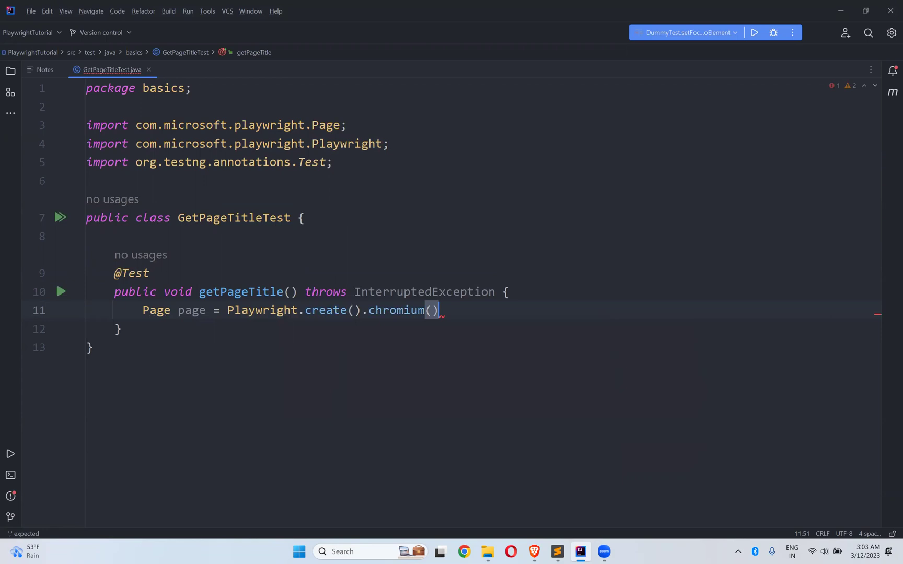
type(".")
key("Return")
type("new ")
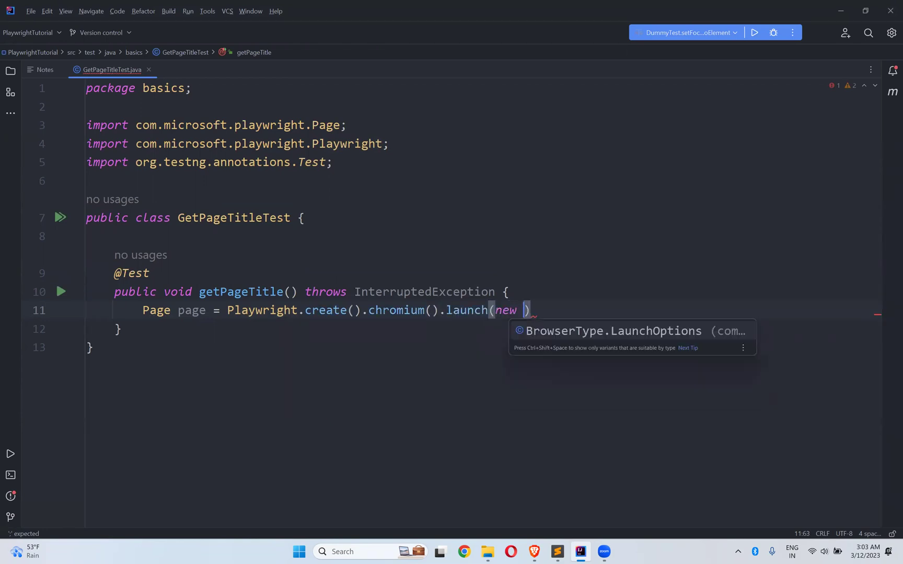
type("B")
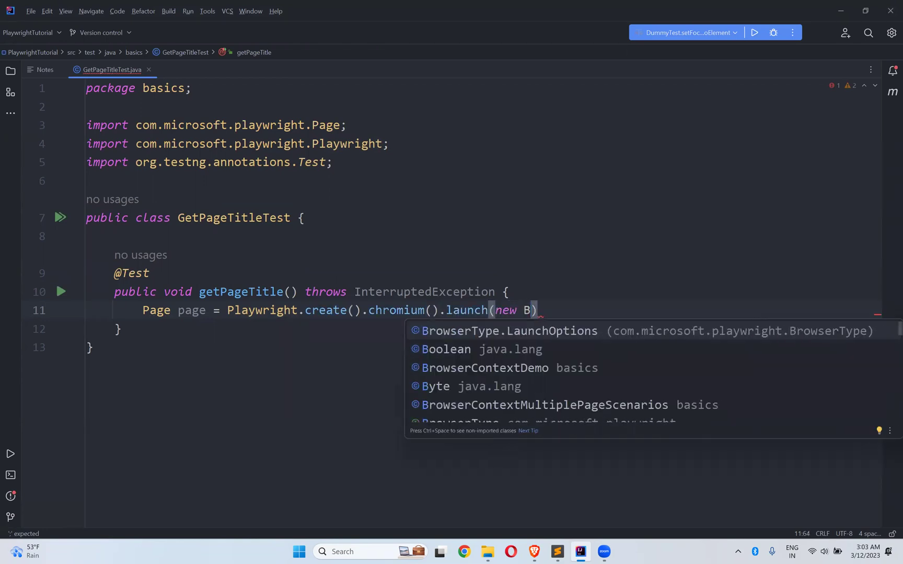
key("Return")
type(".se")
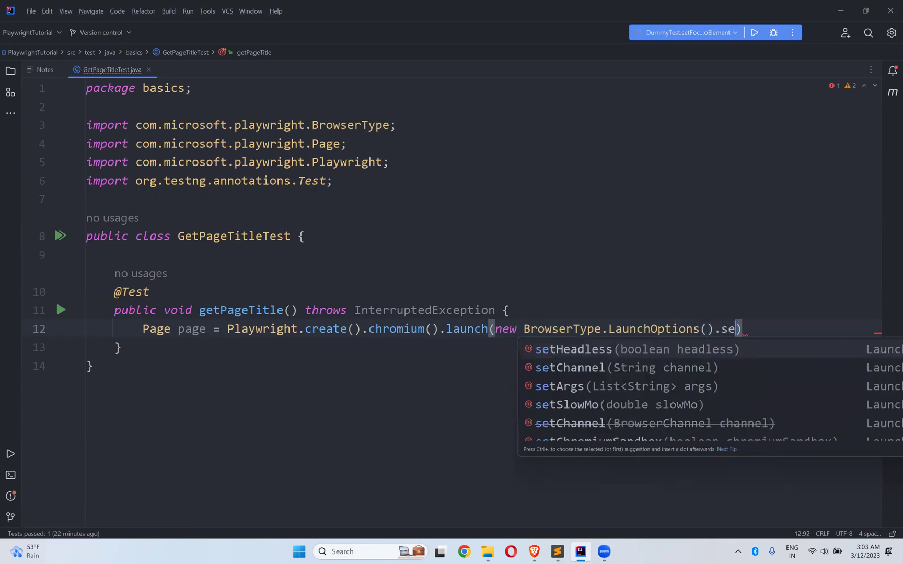
key("Return")
type("fa")
key("Return")
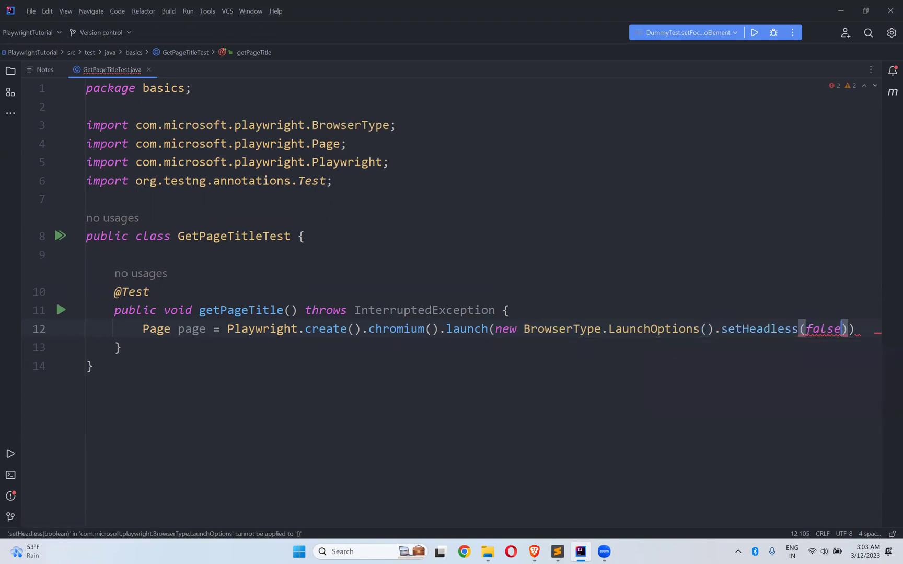
key("Right")
key("Right")
type(".")
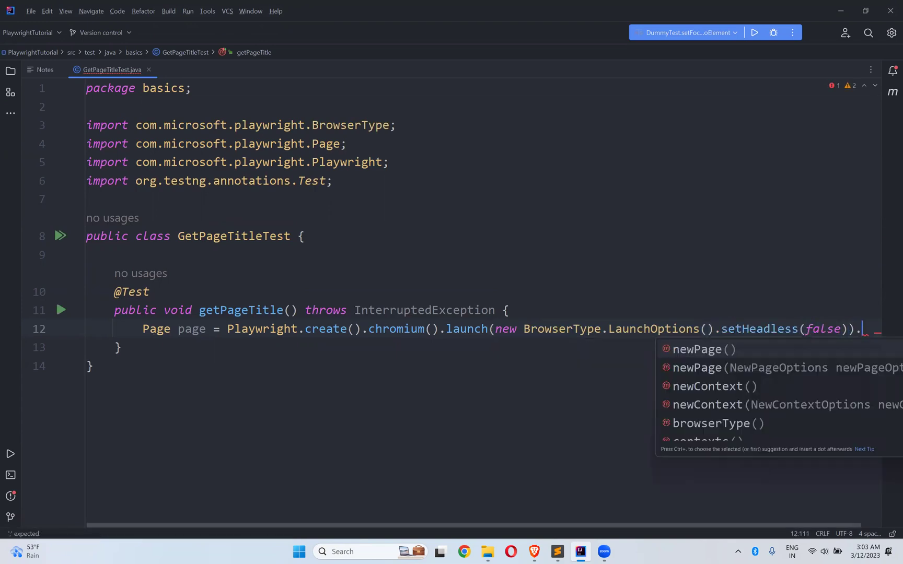
key("Return")
type(";")
key("Return")
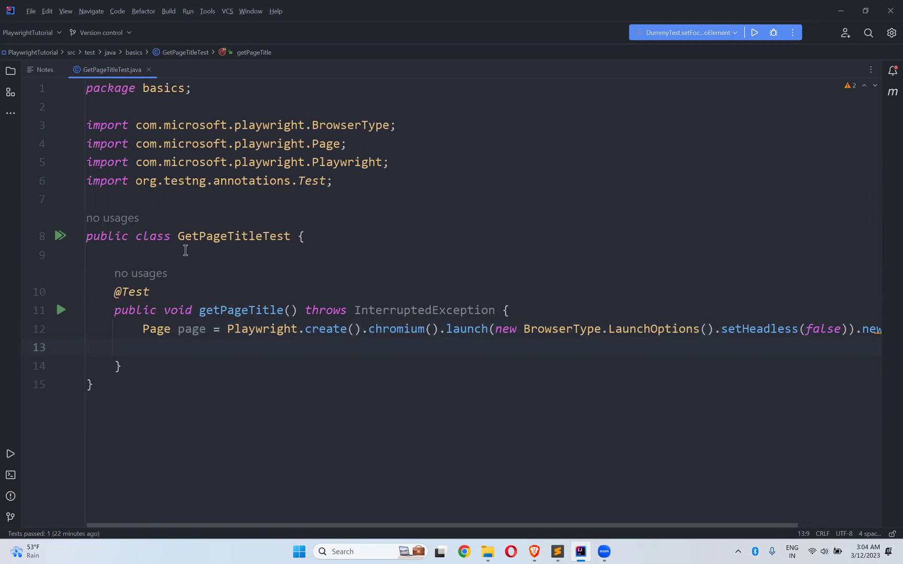
type("page.")
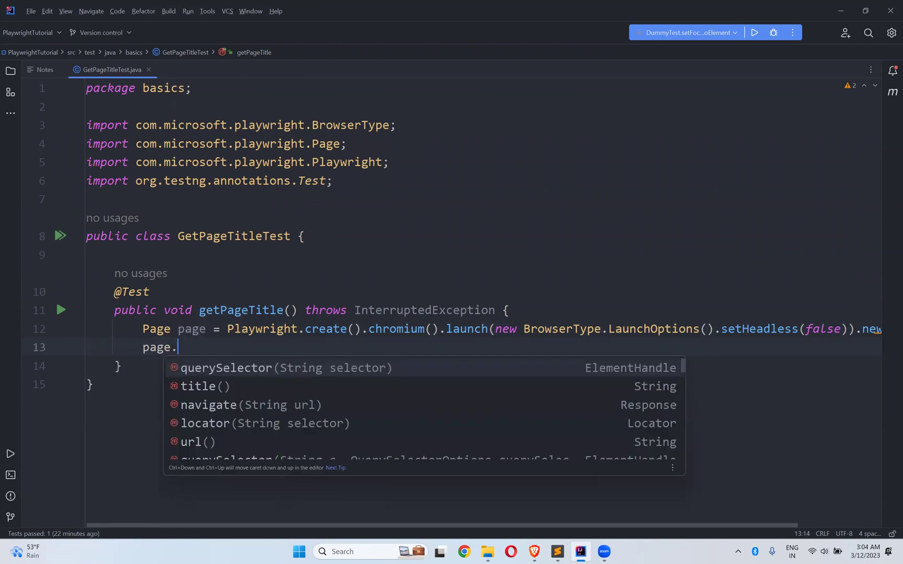
type("n")
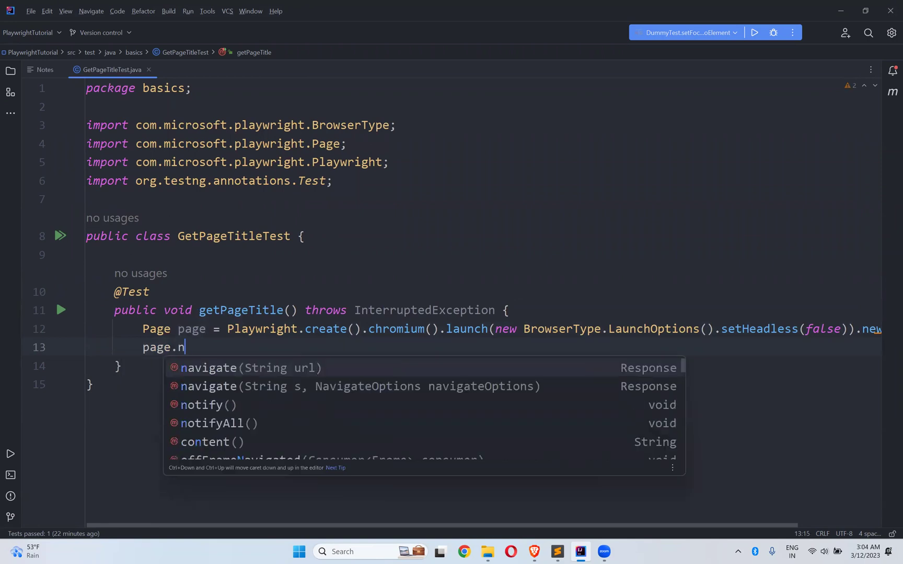
type("v")
key("BackSpace")
type("a")
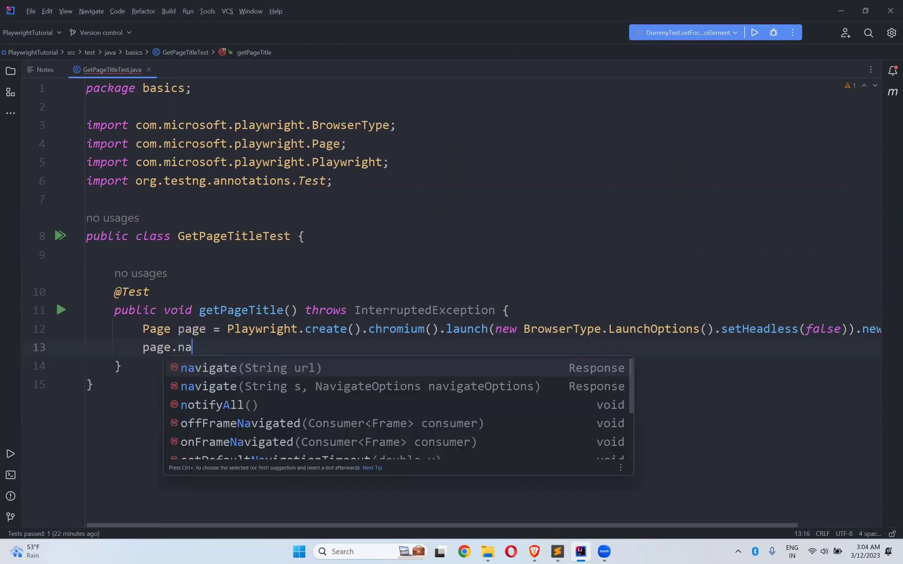
key("Return")
type("\"")
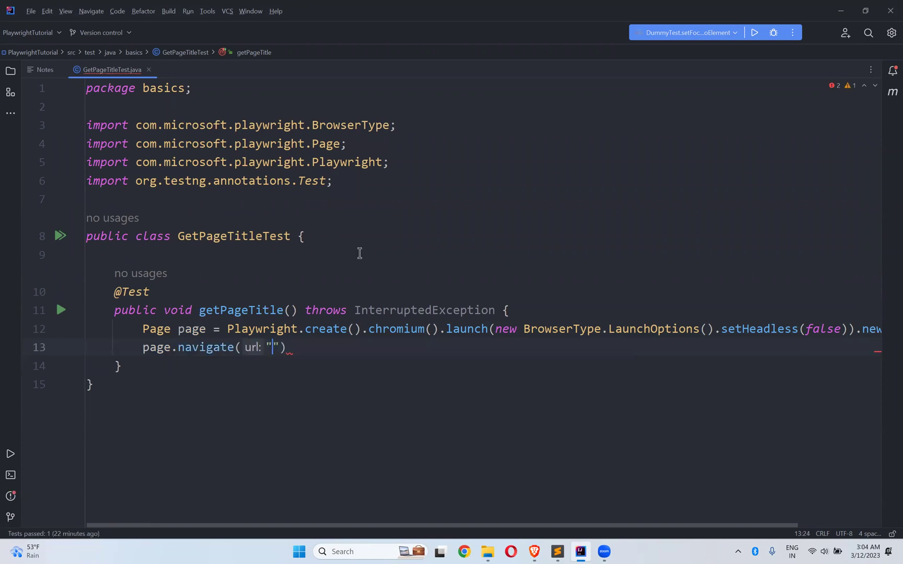
left_click(535, 552)
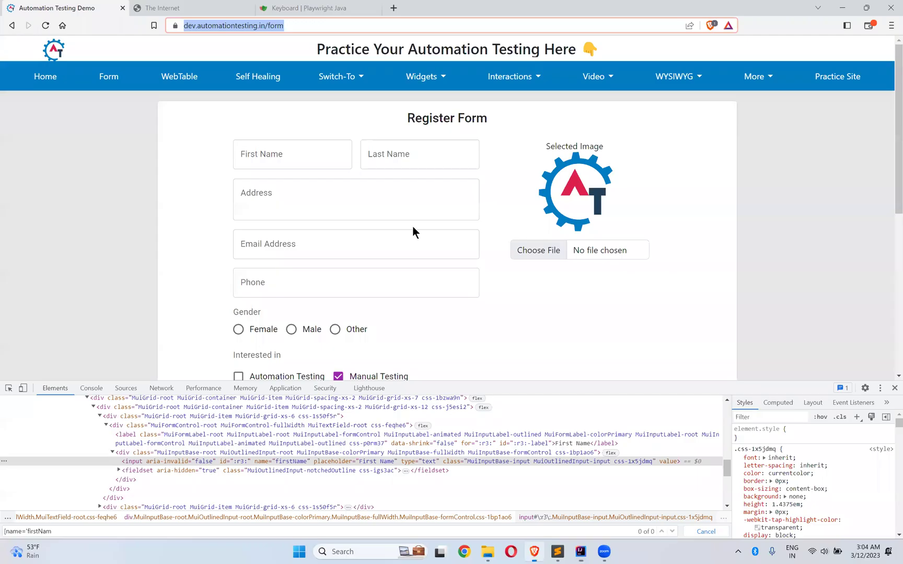
left_click(310, 25)
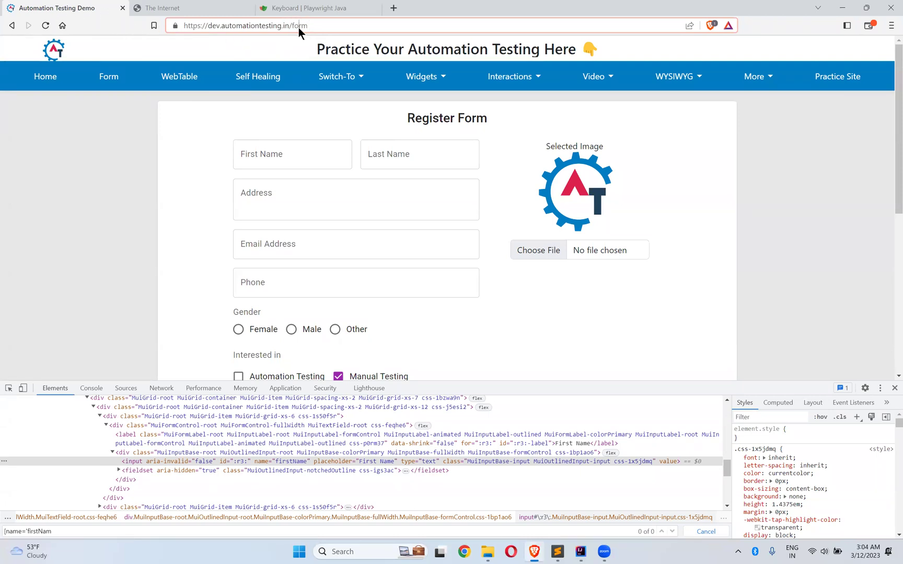
key("ctrl+a")
key("ctrl+c")
key("alt+Tab")
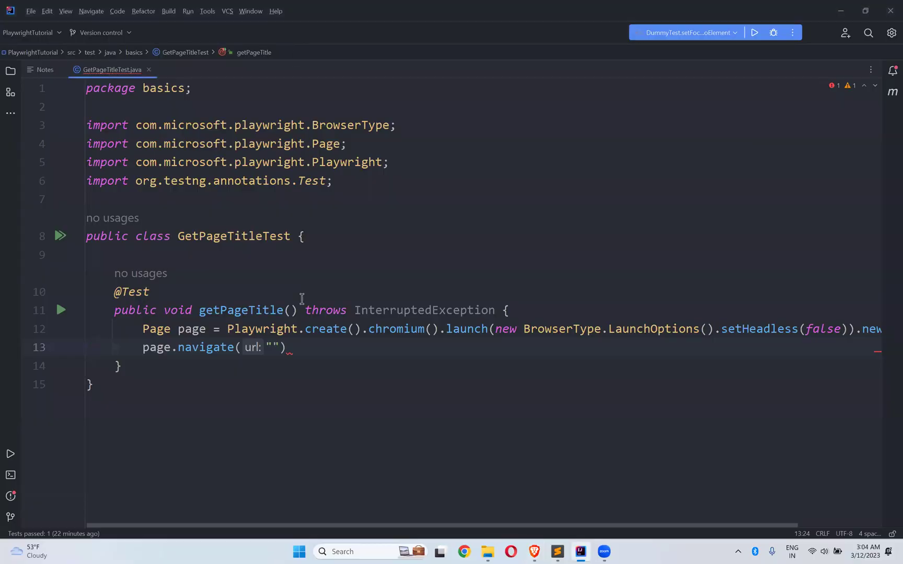
key("ctrl+v")
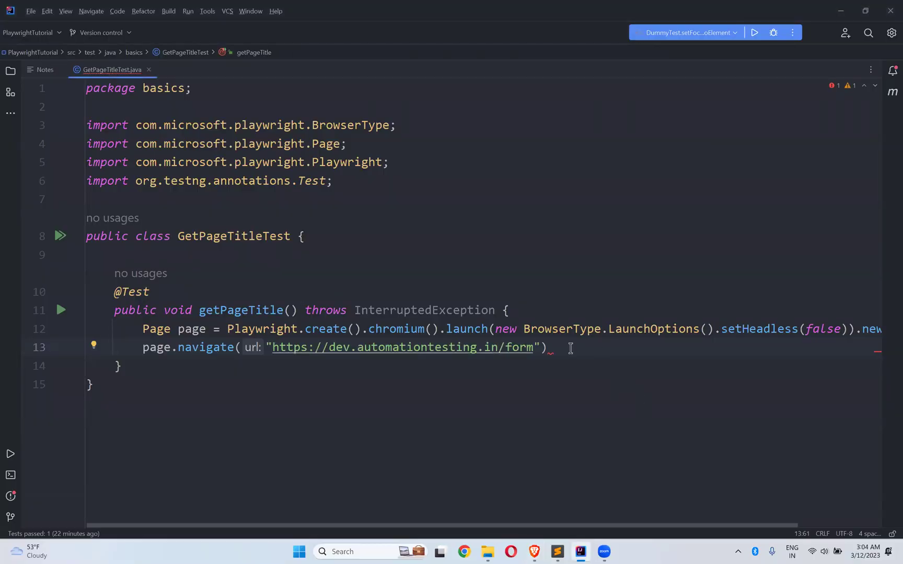
key("End")
type(";")
key("Return")
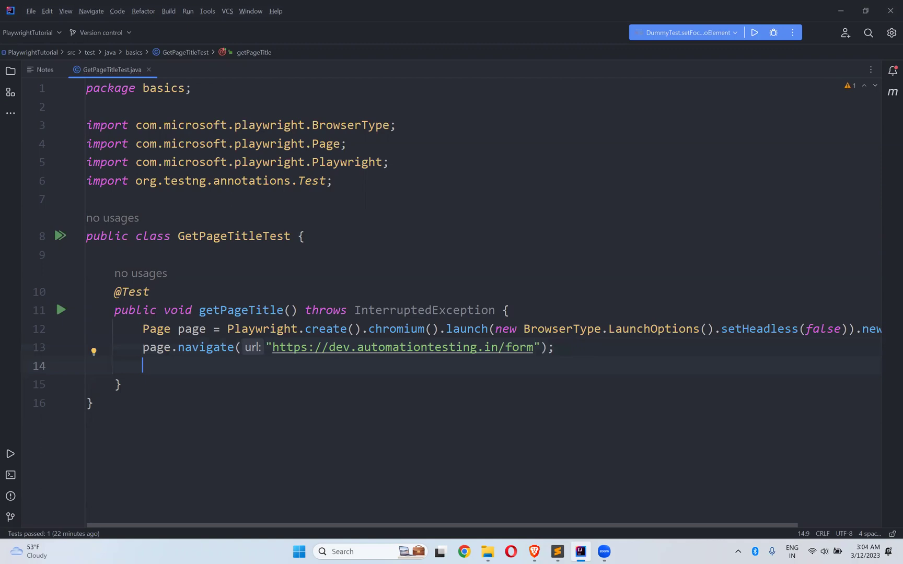
type("sou")
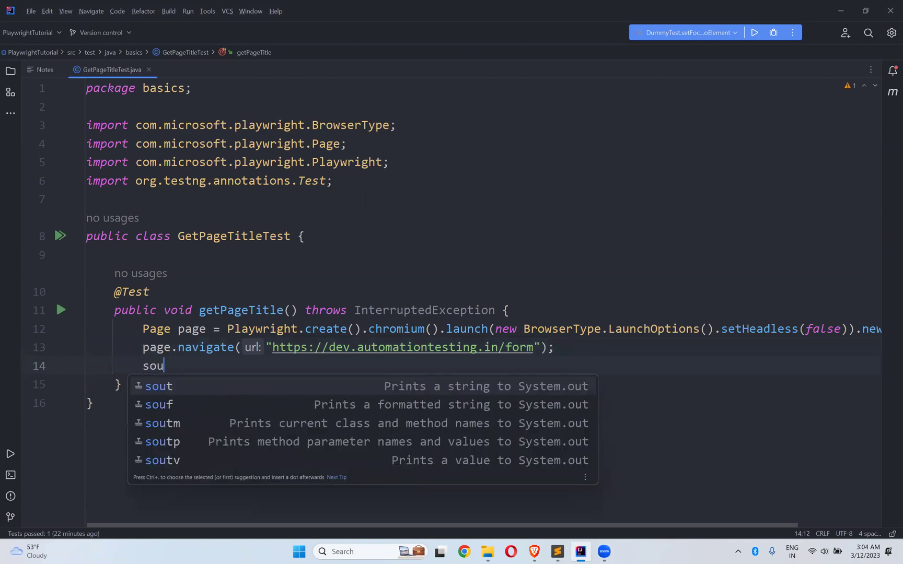
- Write a println printing "AT Site Page Title: " + page.title() below the navigate call
key("Return")
type("\"A")
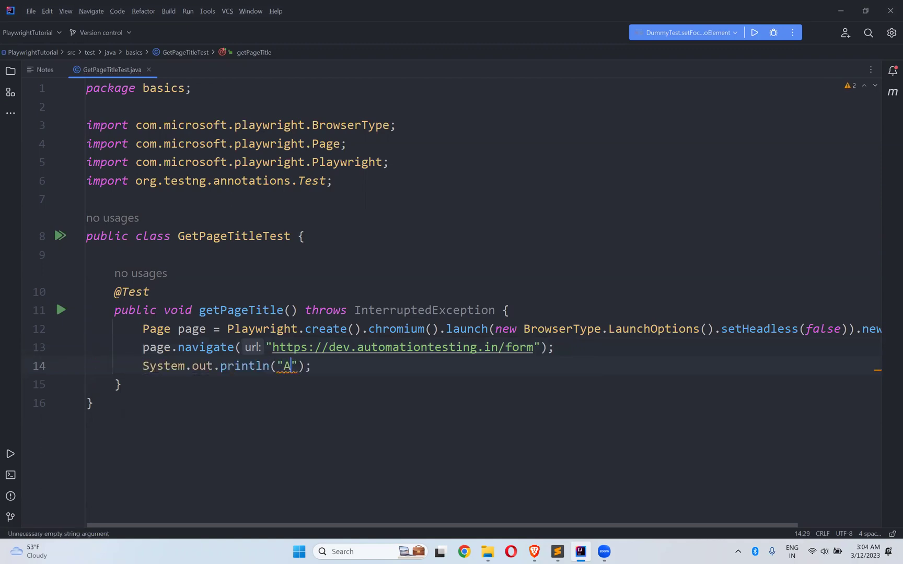
type("utomation")
key("BackSpace")
key("BackSpace")
key("BackSpace")
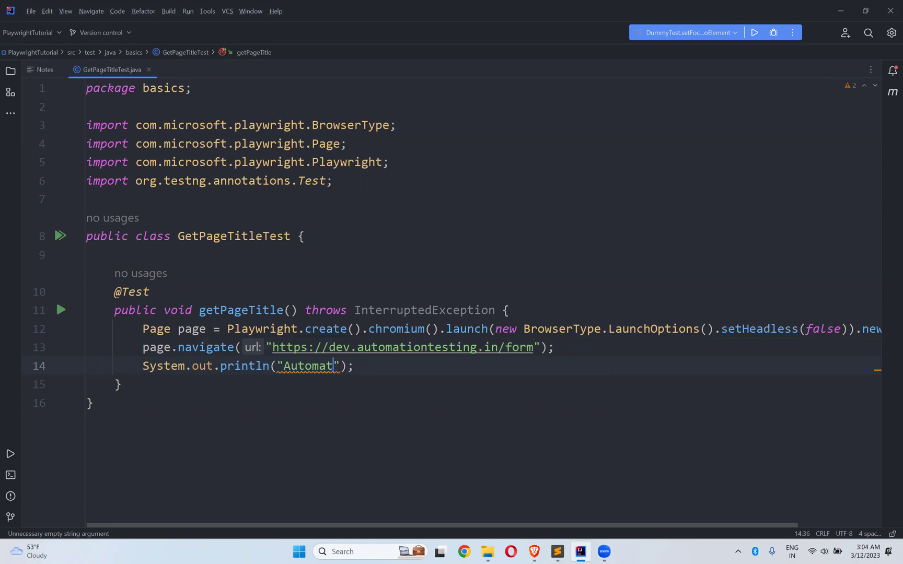
key("BackSpace")
key("BackSpace")
key("BackSpace")
key("BackSpace")
key("BackSpace")
key("BackSpace")
type("T ")
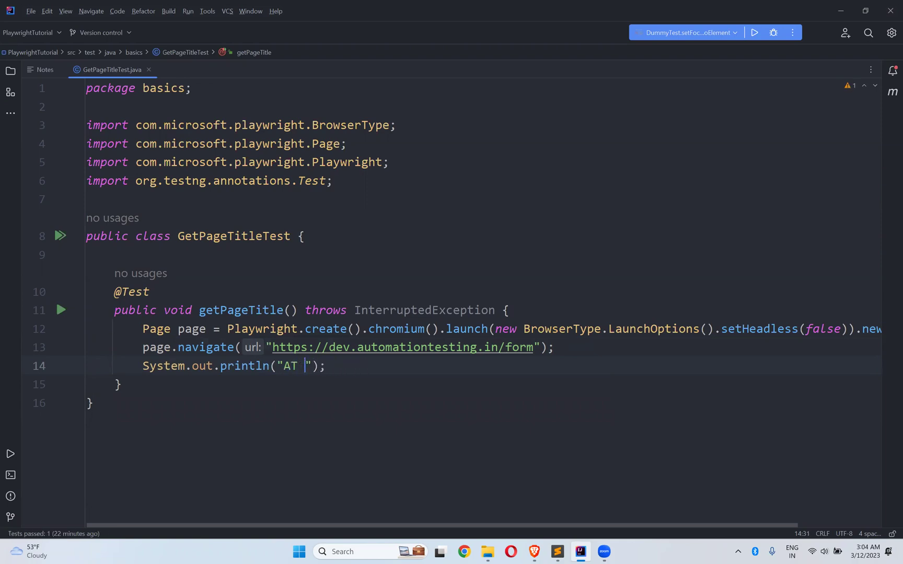
type("Site Page ")
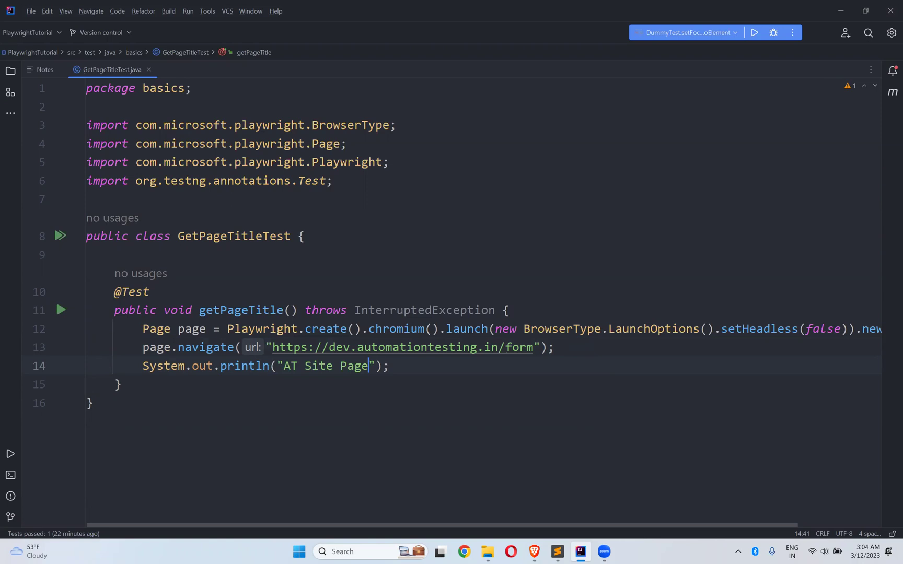
type("Title:")
key("Right")
type("+ ")
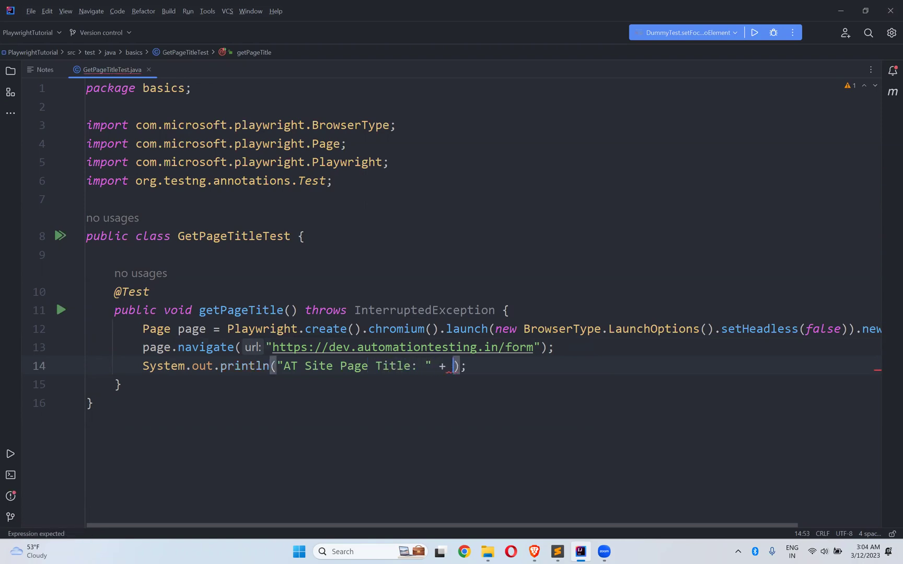
type("page")
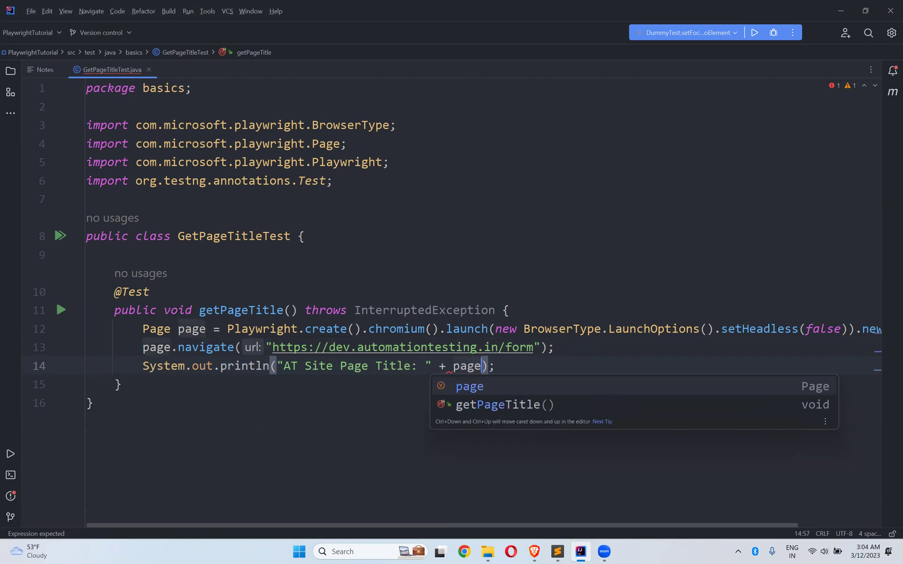
type(".ti")
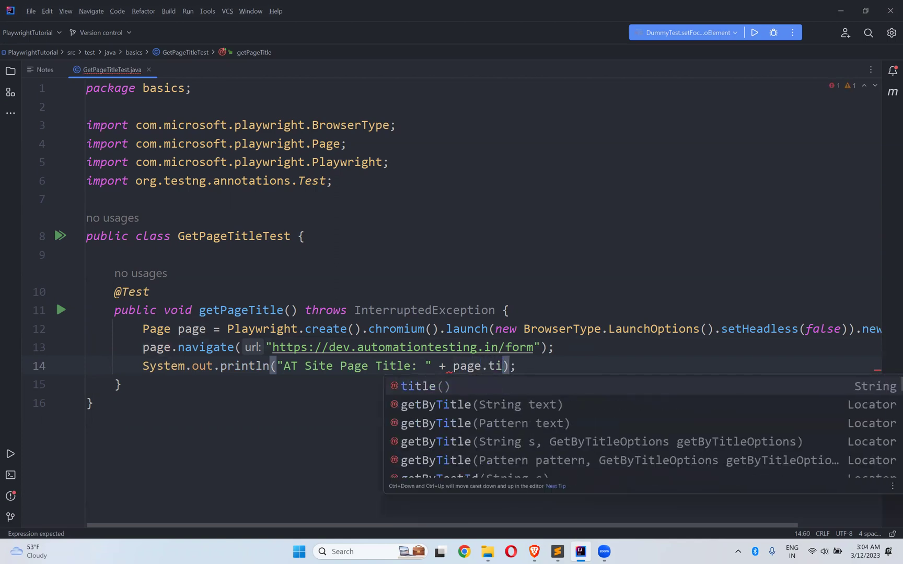
key("Return")
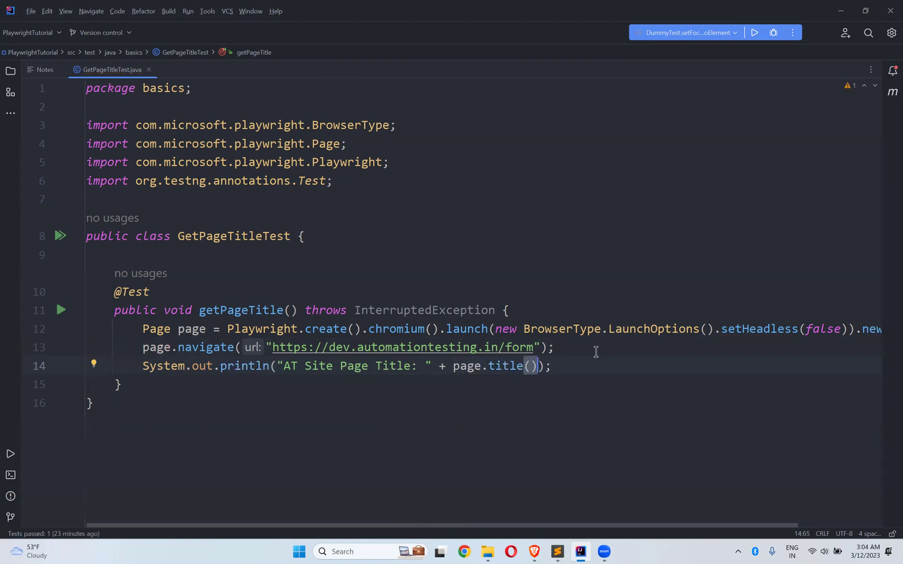
- Add String title = page.title(); and print title instead of page.title()
left_click(592, 353)
key("Return")
type("S")
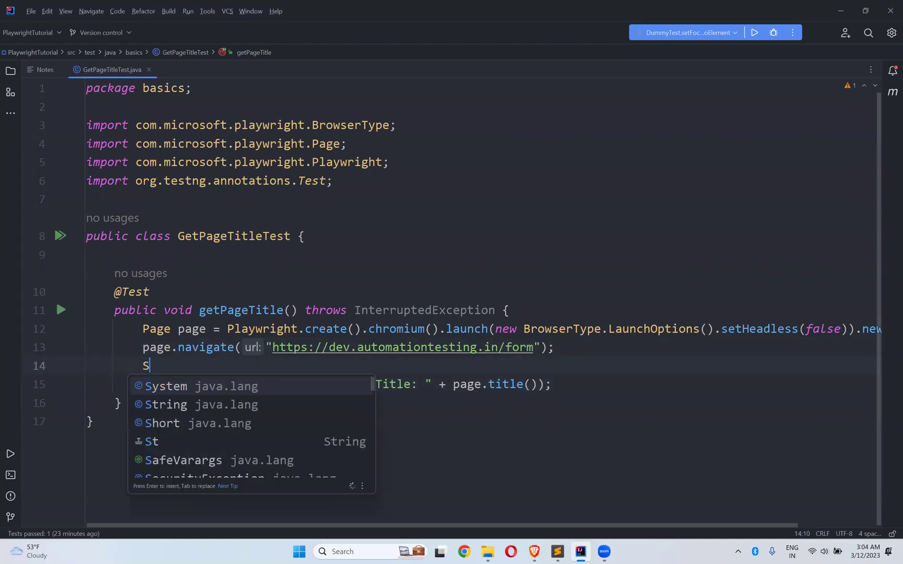
type("tring title ")
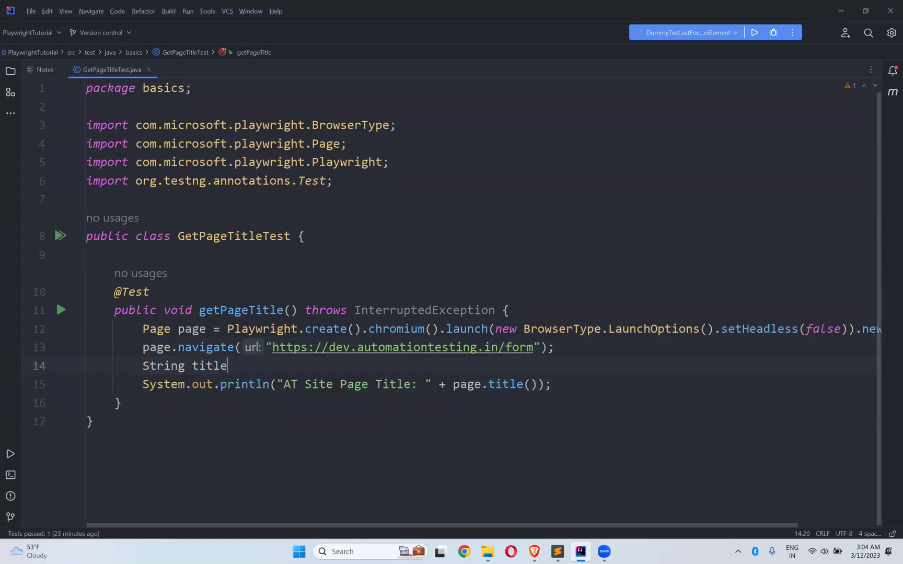
type("= page")
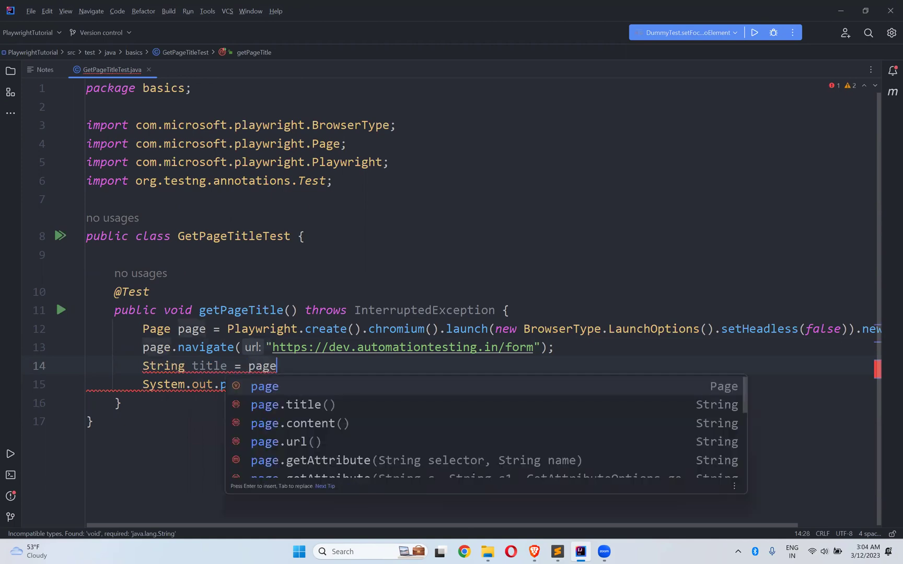
type(".title();")
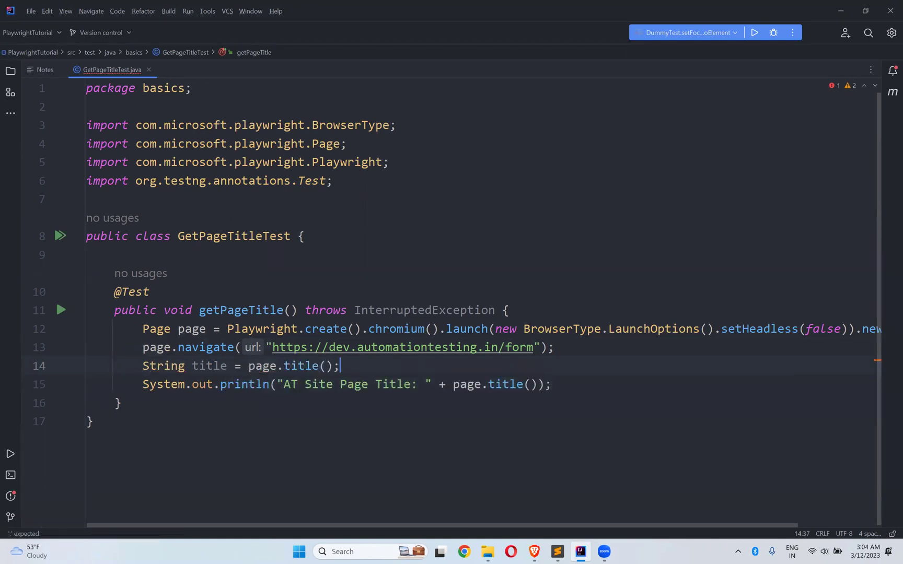
double_click(202, 366)
key("ctrl+c")
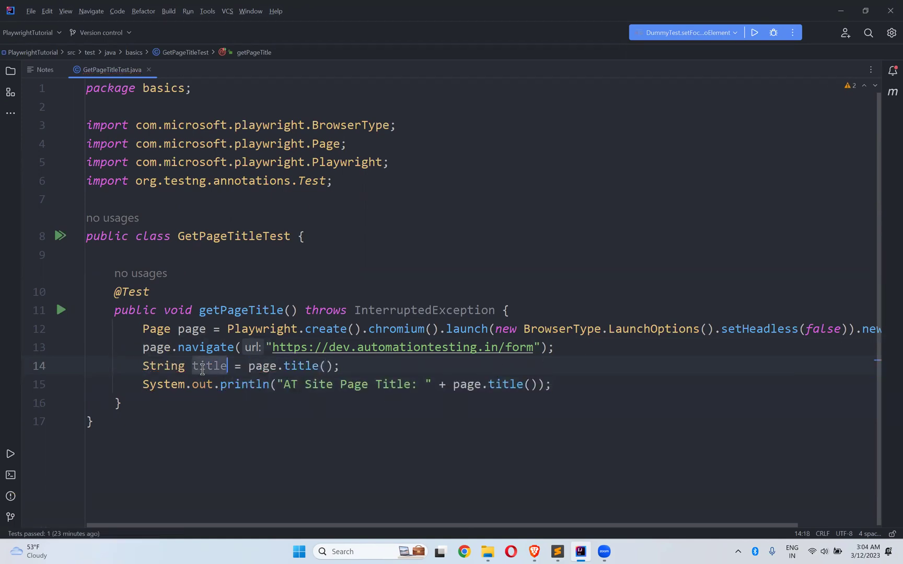
left_click(455, 384)
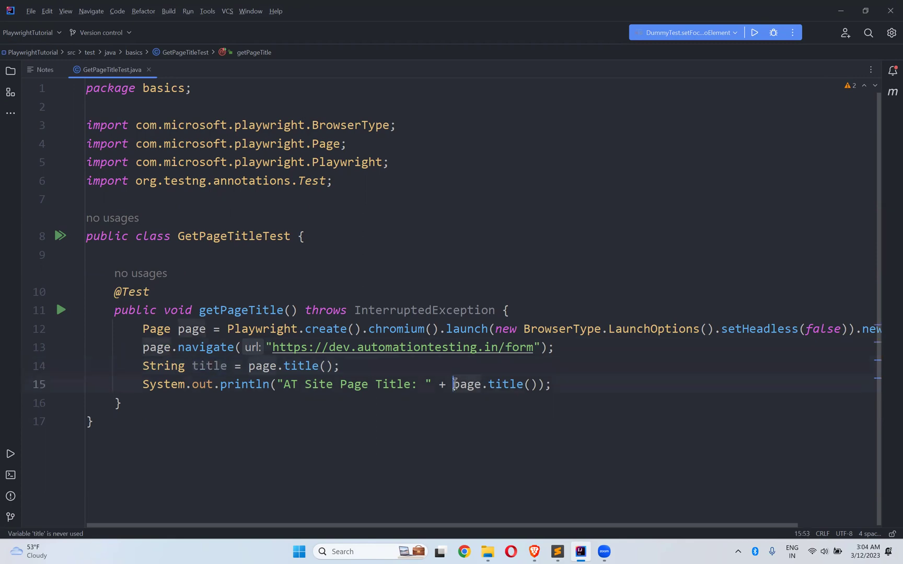
left_click(536, 385, "shift")
key("ctrl+v")
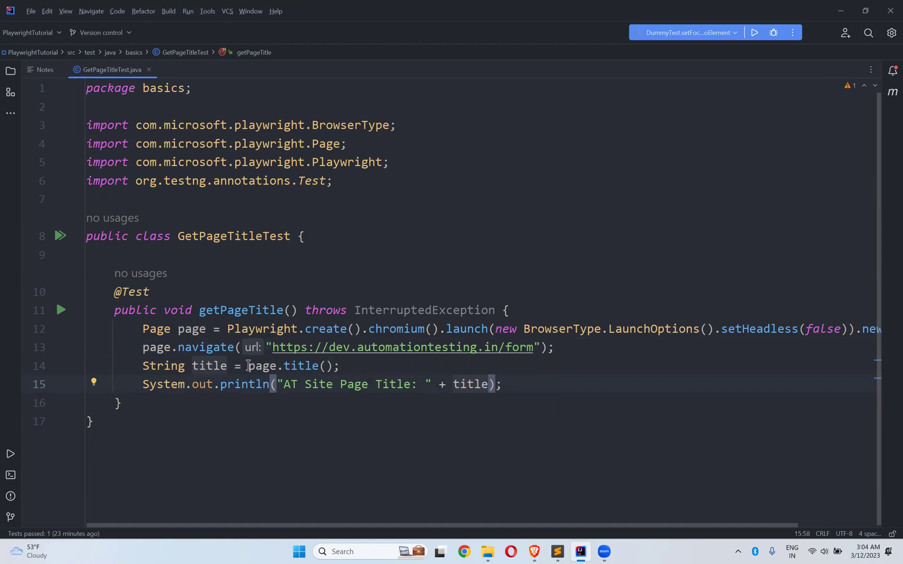
left_click_drag(247, 366, 340, 365)
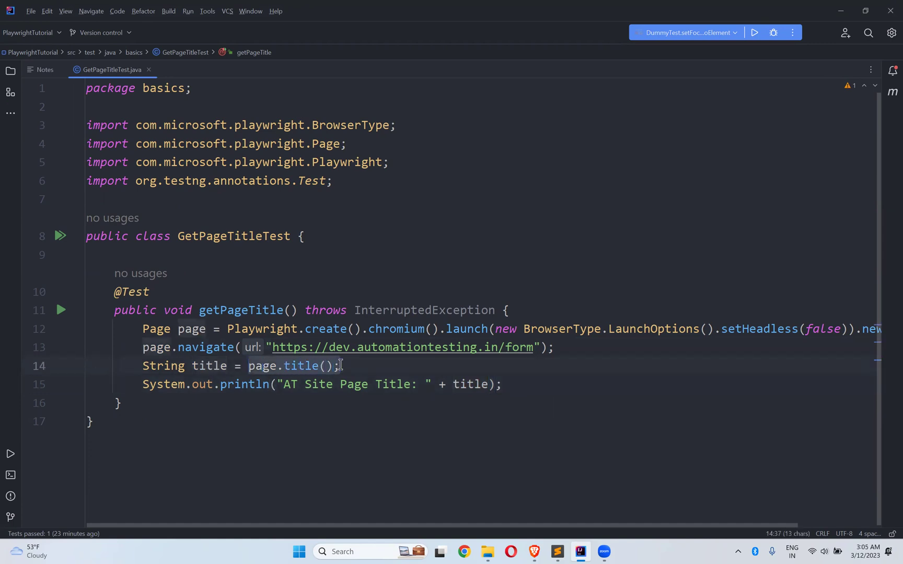
scroll(341, 366, "down", 1)
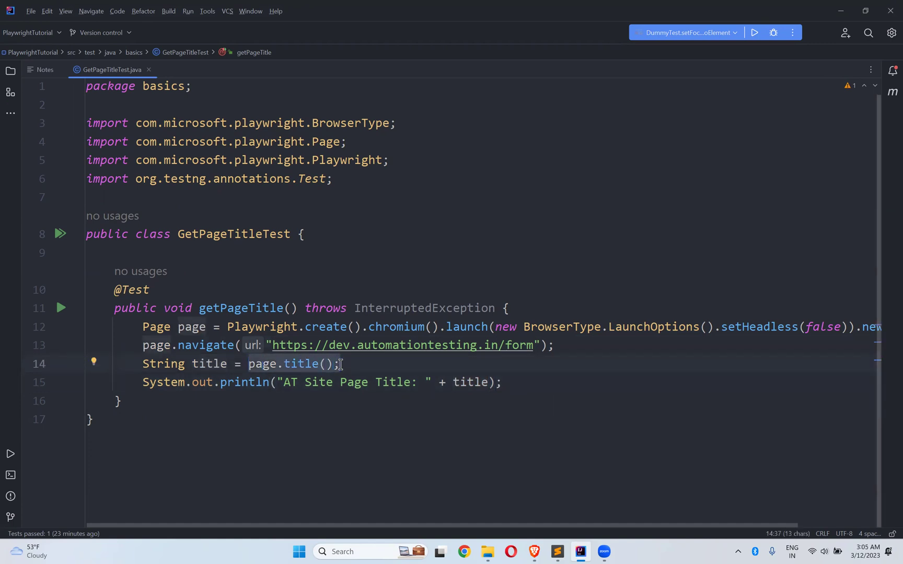
- Start a second page.navigate("") call, then load google.com in a new Brave tab
left_click(512, 385)
key("Return")
key("Return")
type("pa")
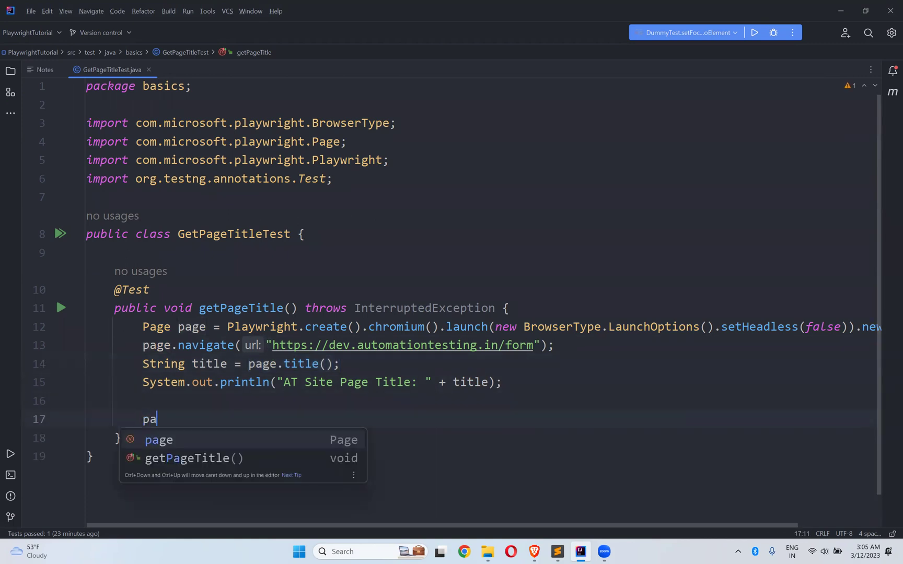
type("ge.nav")
key("Return")
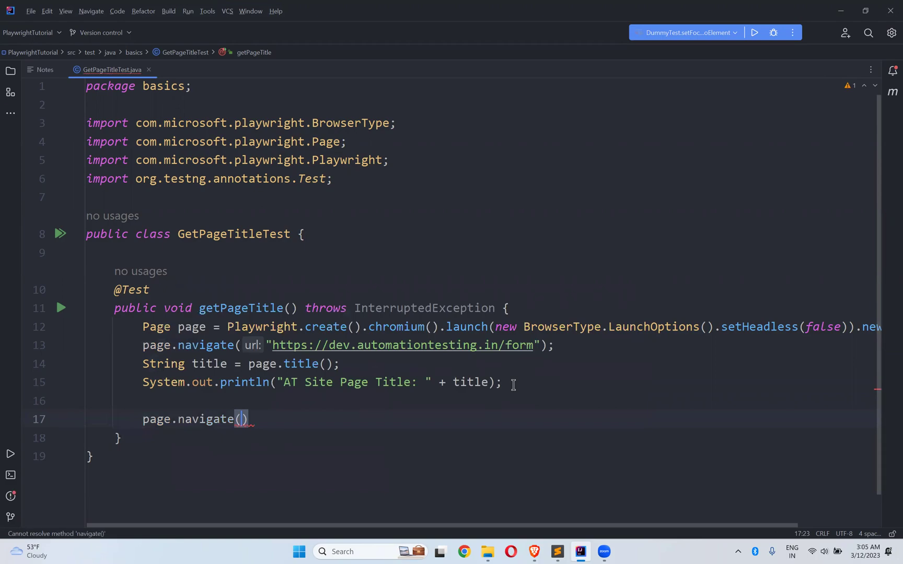
type("\"")
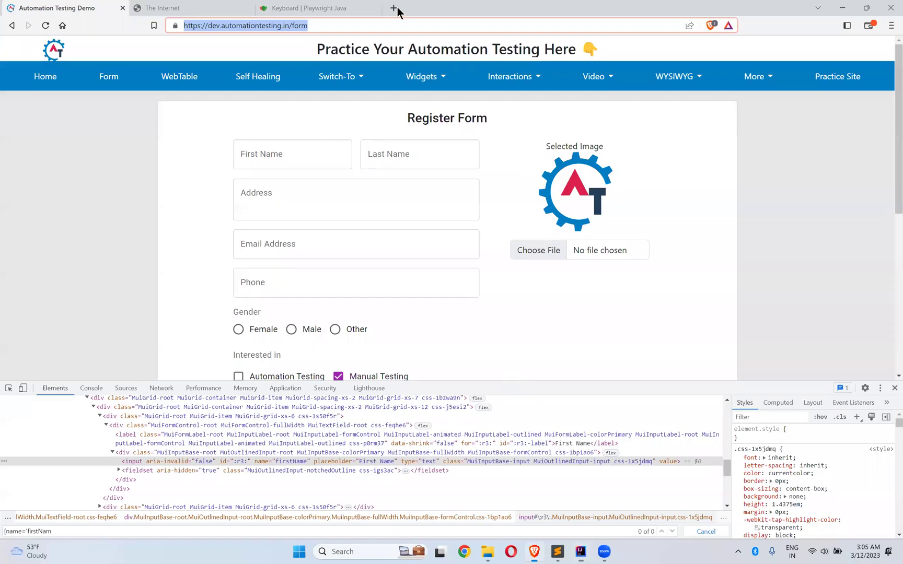
left_click(394, 9)
type("google.com")
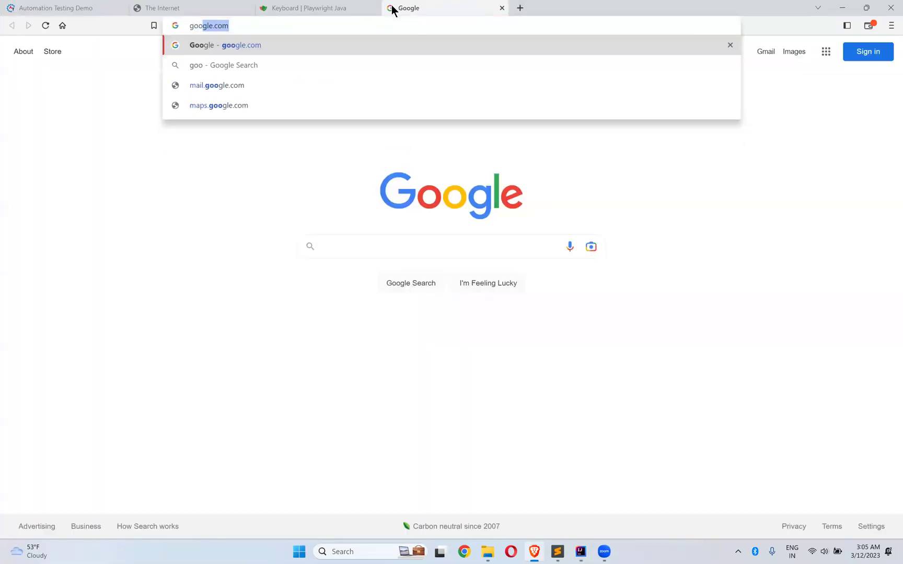
key("Return")
left_click(298, 31)
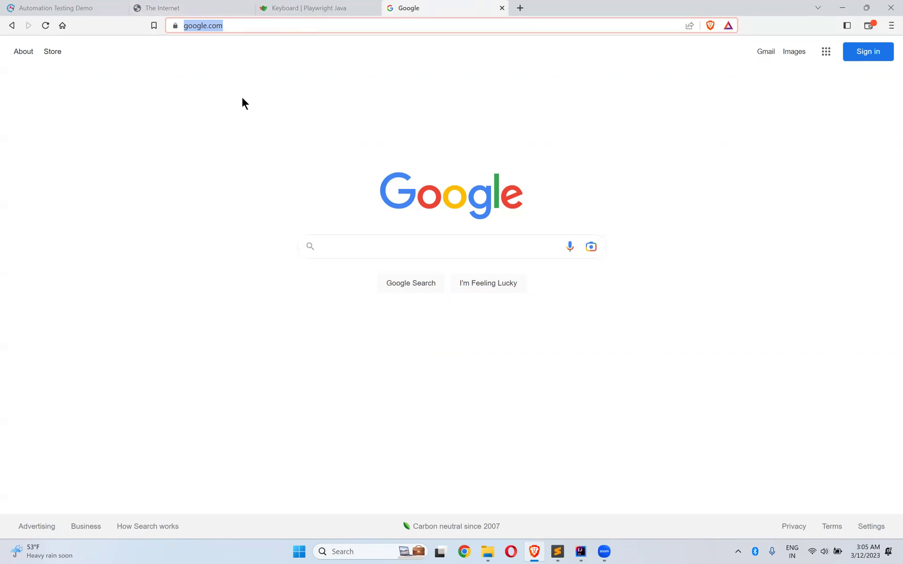
key("alt+Tab")
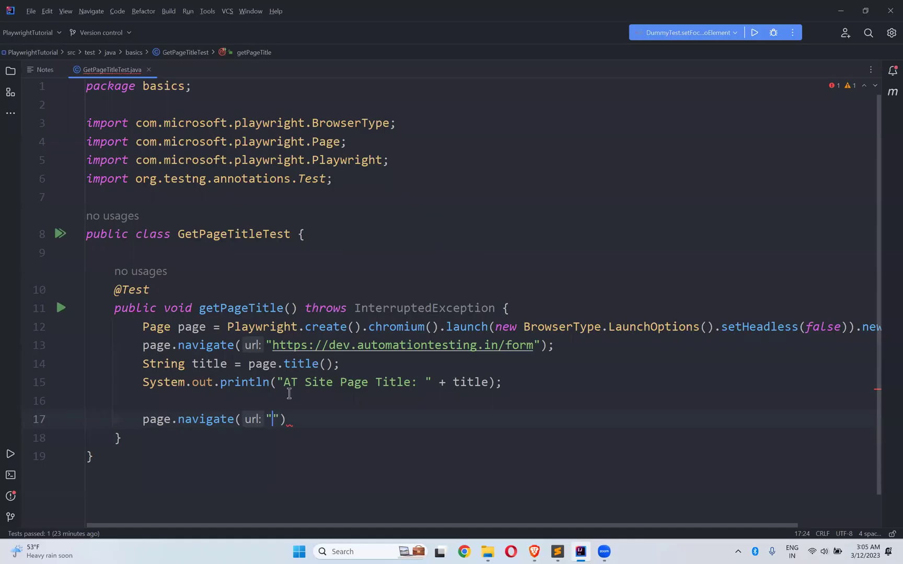
type("https://www.google.com/")
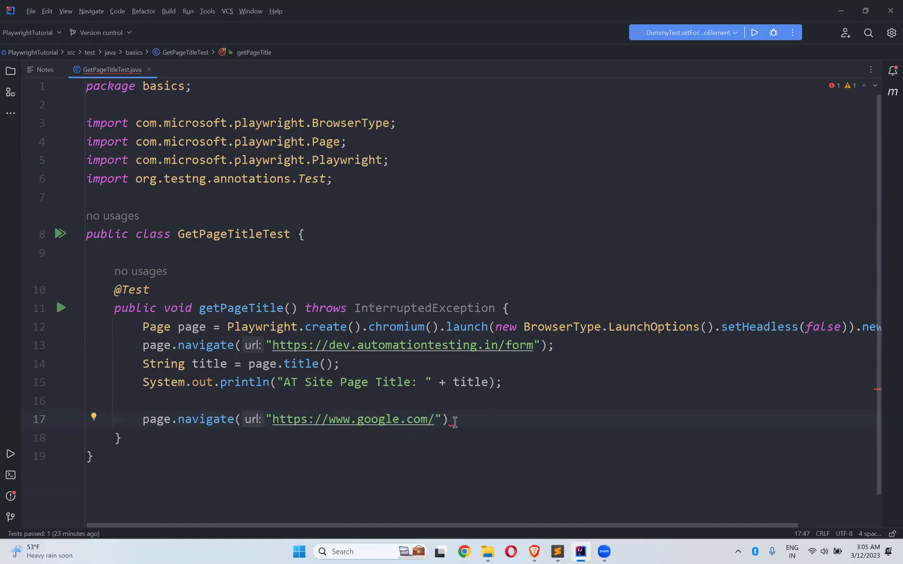
left_click(455, 422)
type(";")
key("Return")
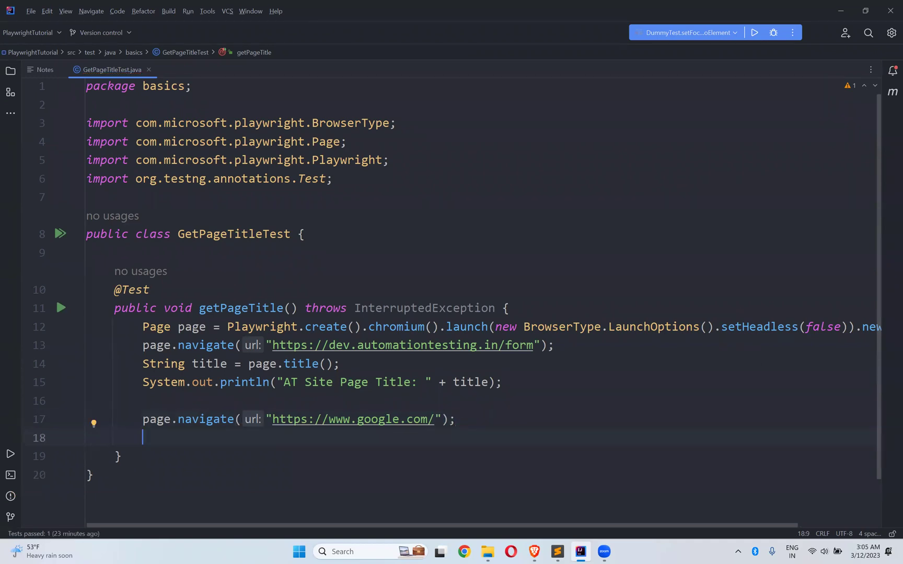
type("St")
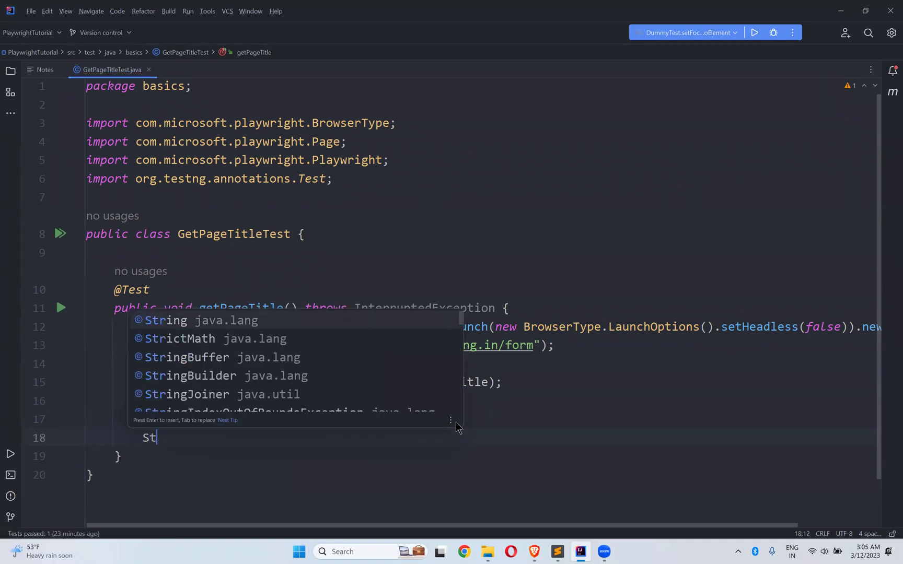
key("BackSpace")
key("BackSpace")
type("title = ")
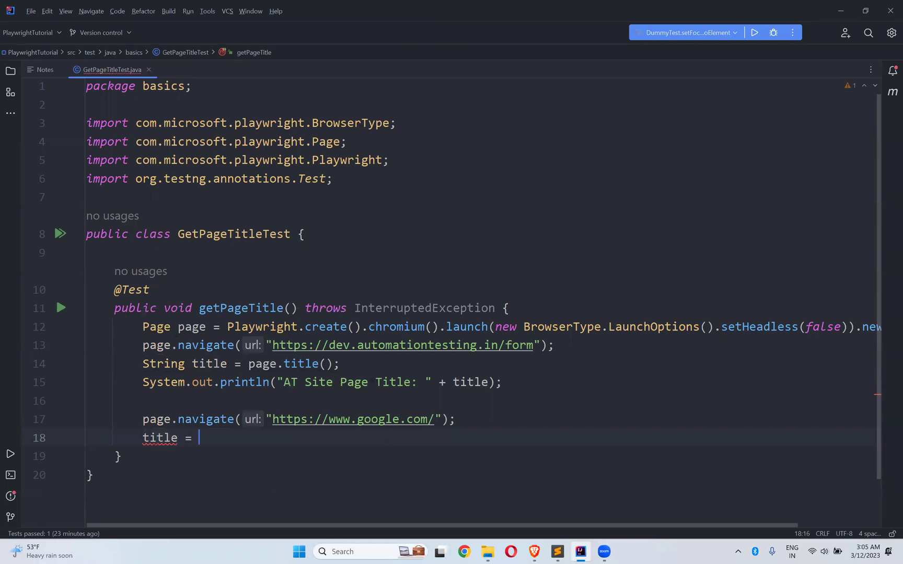
type("page.t")
key("Return")
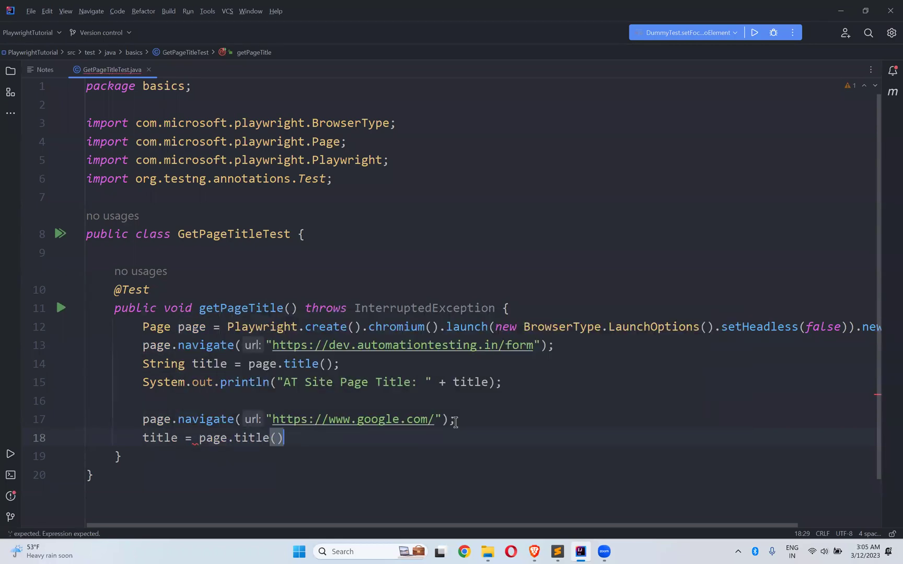
type(";")
key("Return")
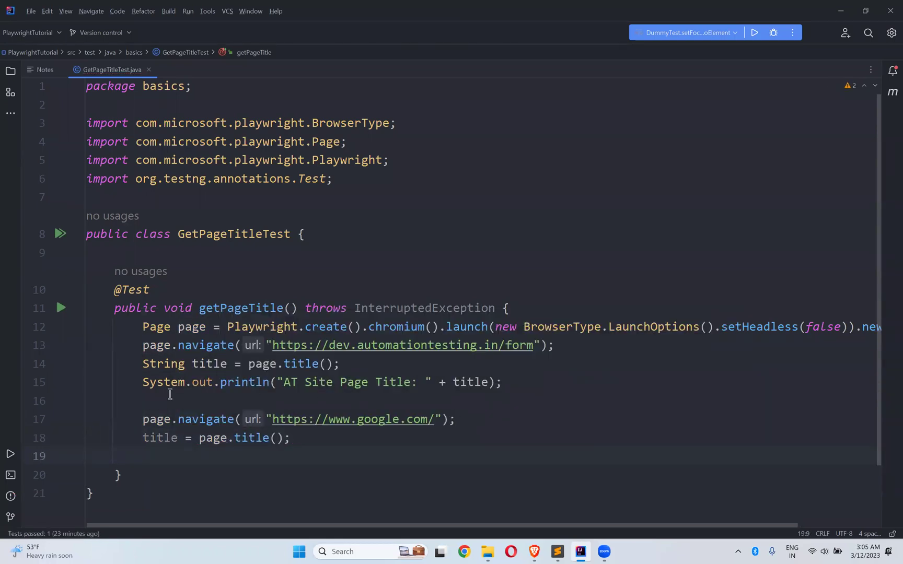
- Duplicate the AT Site println below, relabelled "Google Page Title: "
left_click(144, 381)
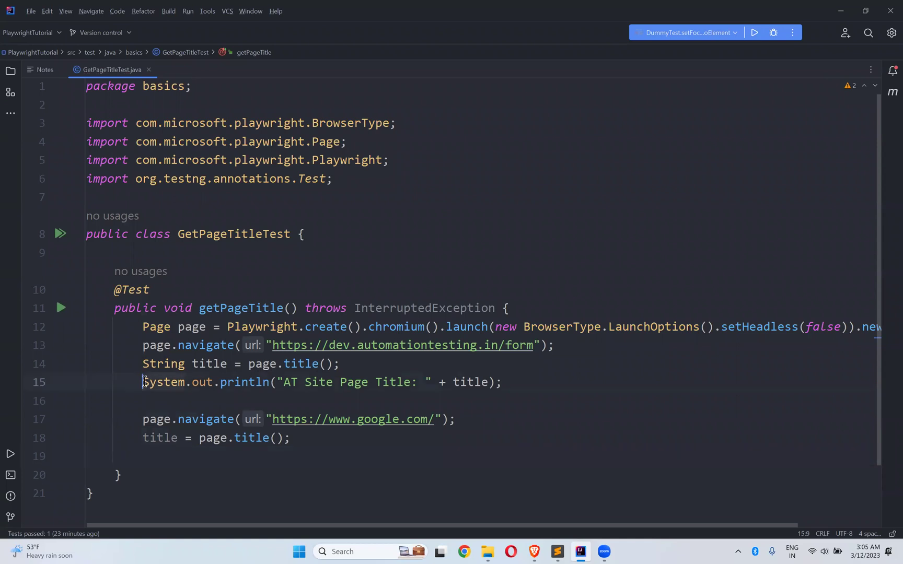
left_click(502, 382, "shift")
key("ctrl+c")
left_click(172, 456)
key("ctrl+v")
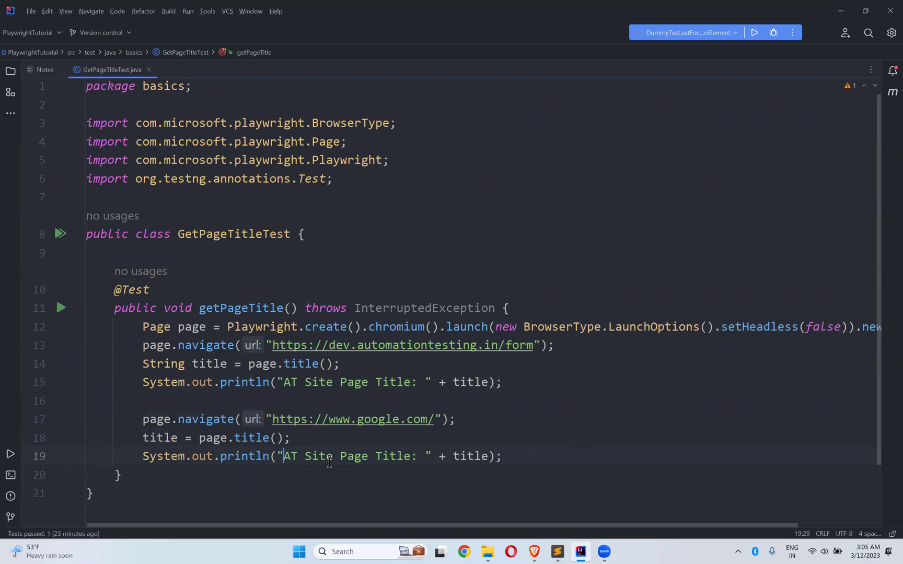
left_click(333, 457, "shift")
type("Googl")
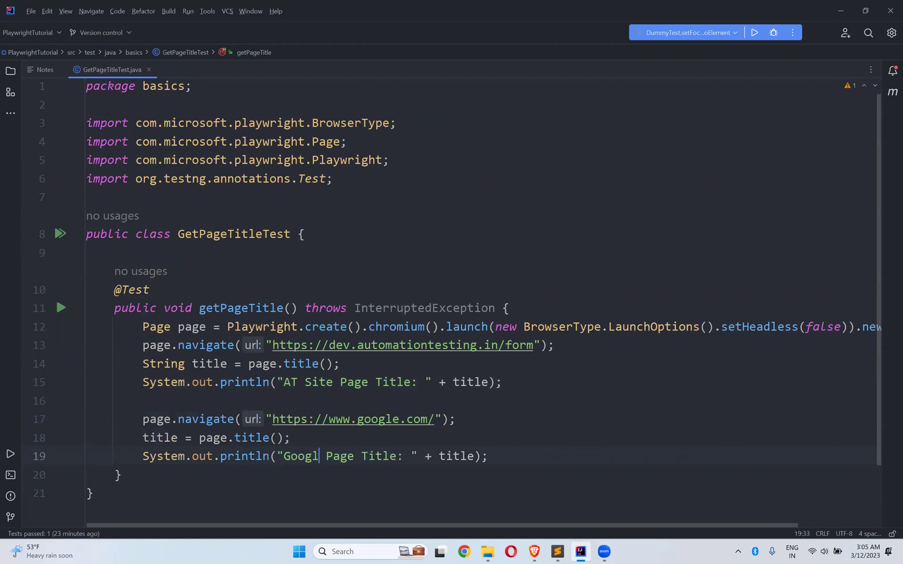
type("e")
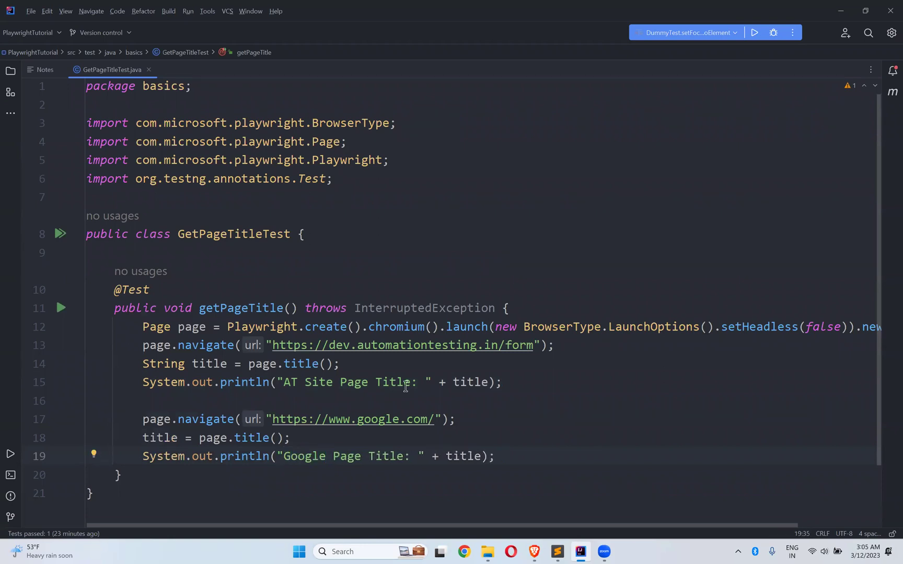
scroll(405, 387, "down", 1)
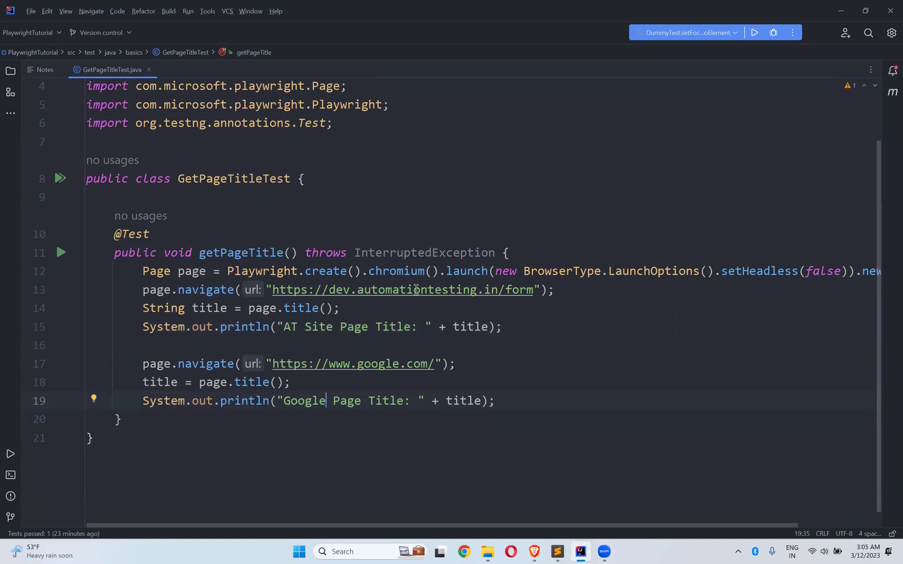
left_click(461, 363)
left_click(350, 311)
mouse_move(477, 327)
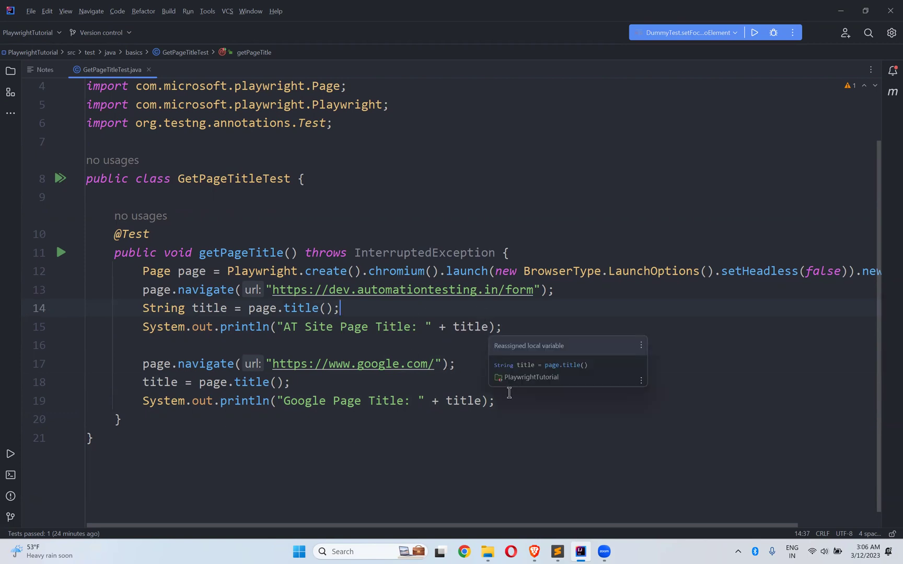
left_click(503, 402)
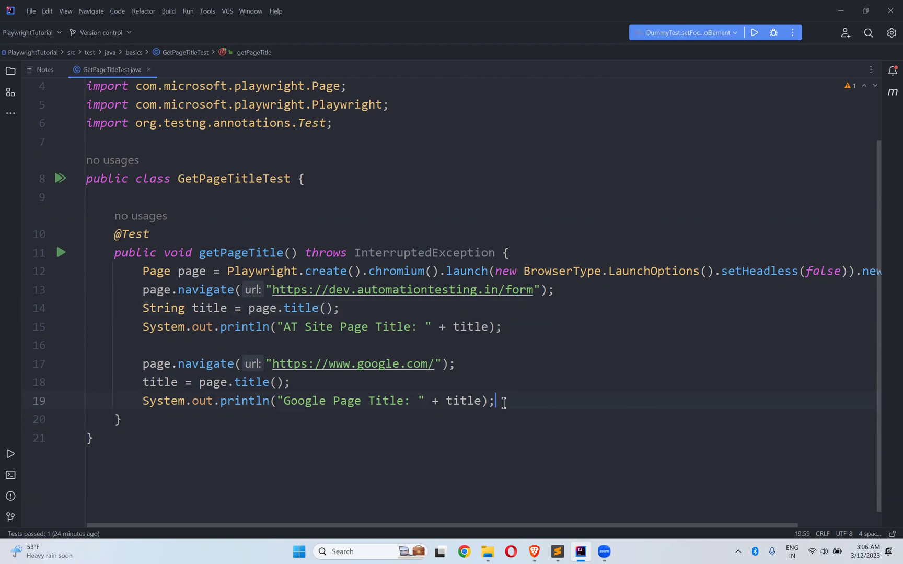
- Add page.close(); on a new line after the Google print statement
key("Return")
key("Return")
type("page.c")
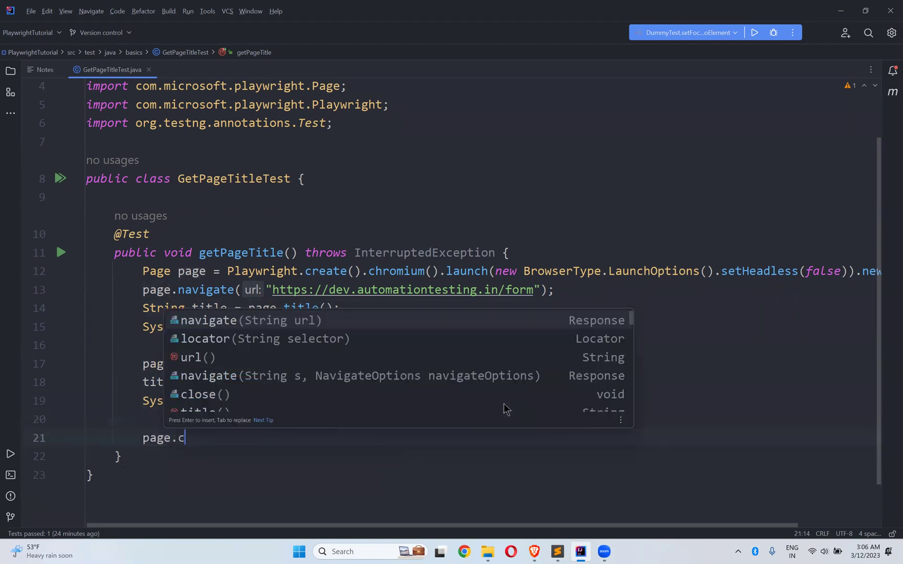
type("lick")
key("Return")
key("BackSpace")
key("BackSpace")
key("BackSpace")
key("BackSpace")
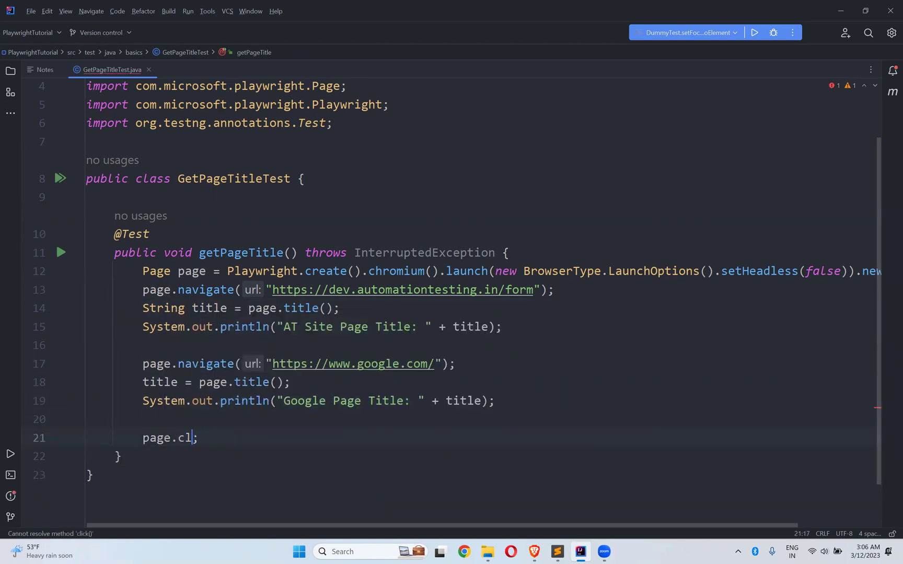
type("ose")
key("Return")
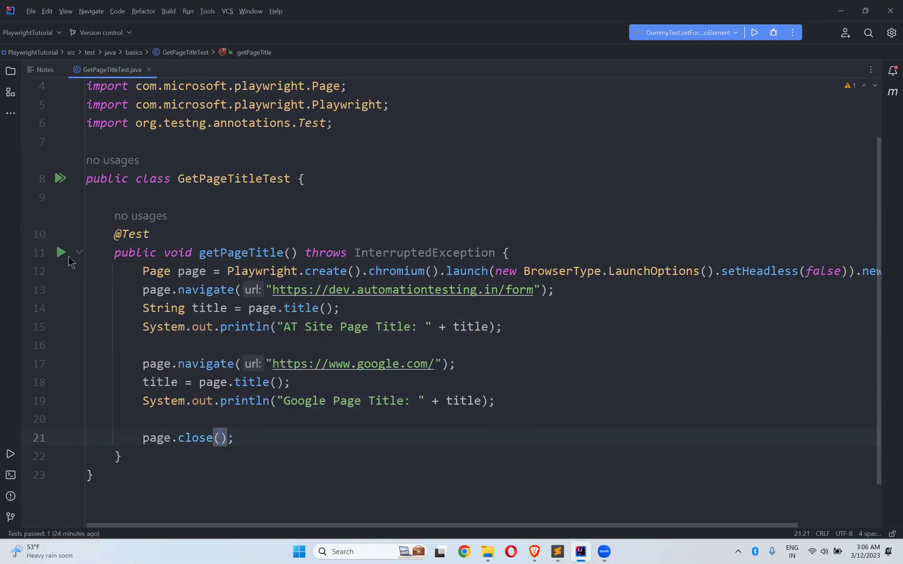
left_click(61, 253)
- Run getPageTitle and check the console shows both printed titles and one passing test
left_click(98, 258)
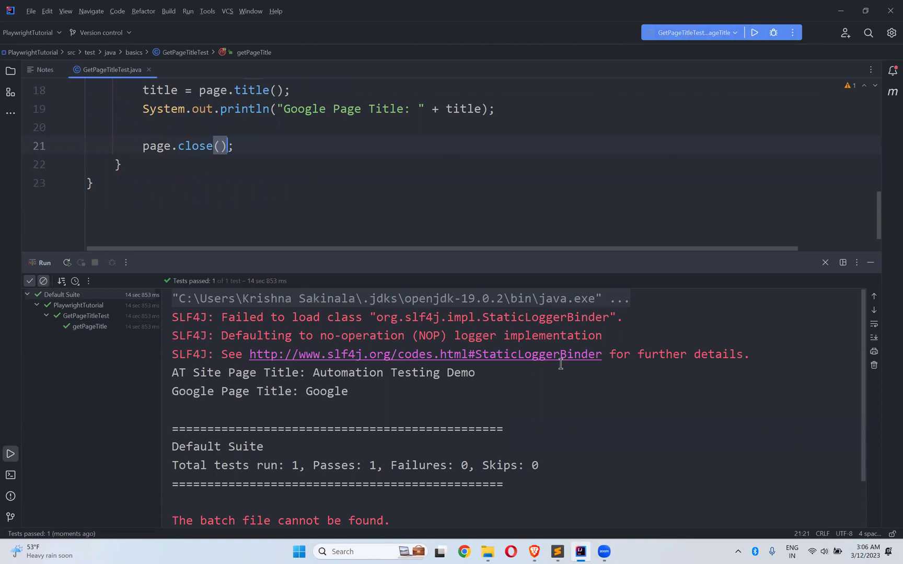
left_click(170, 373)
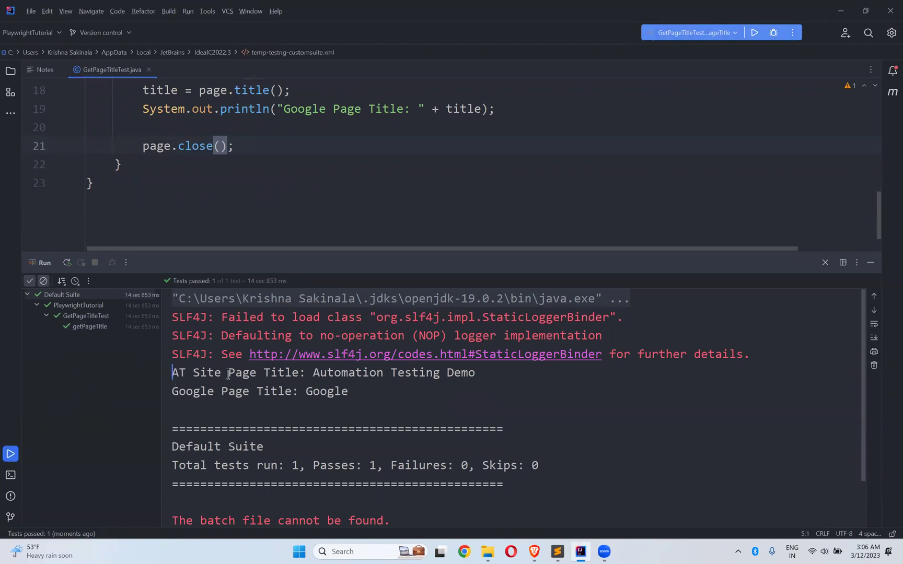
left_click_drag(312, 372, 476, 372)
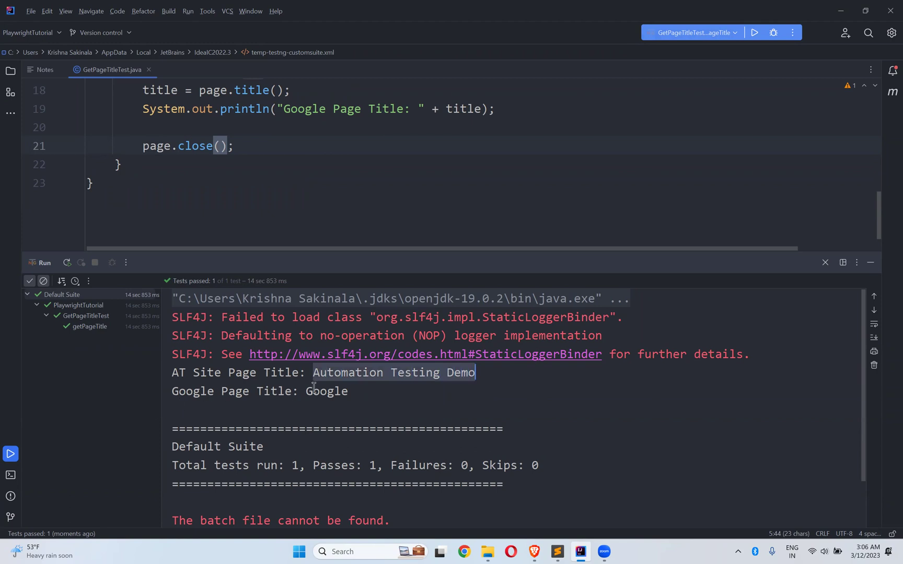
left_click_drag(306, 391, 348, 391)
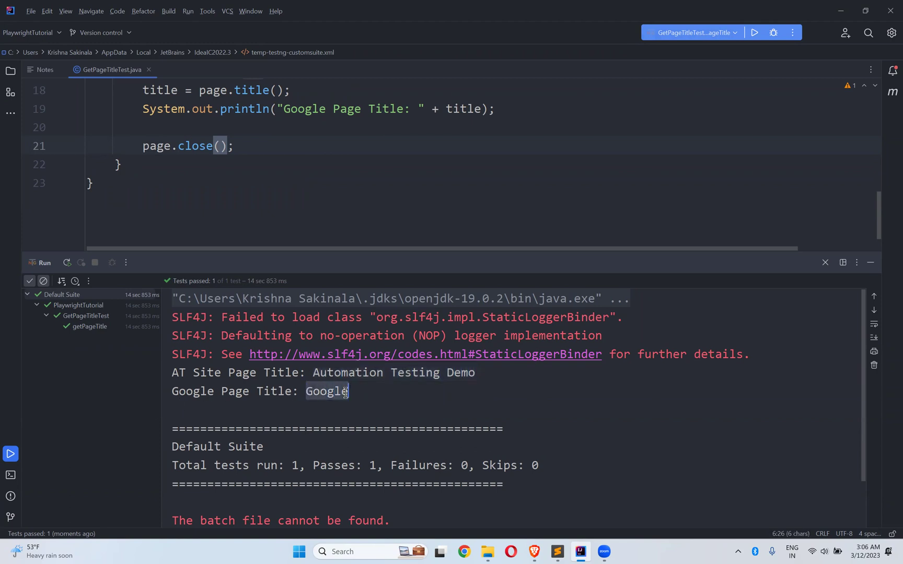
left_click(871, 262)
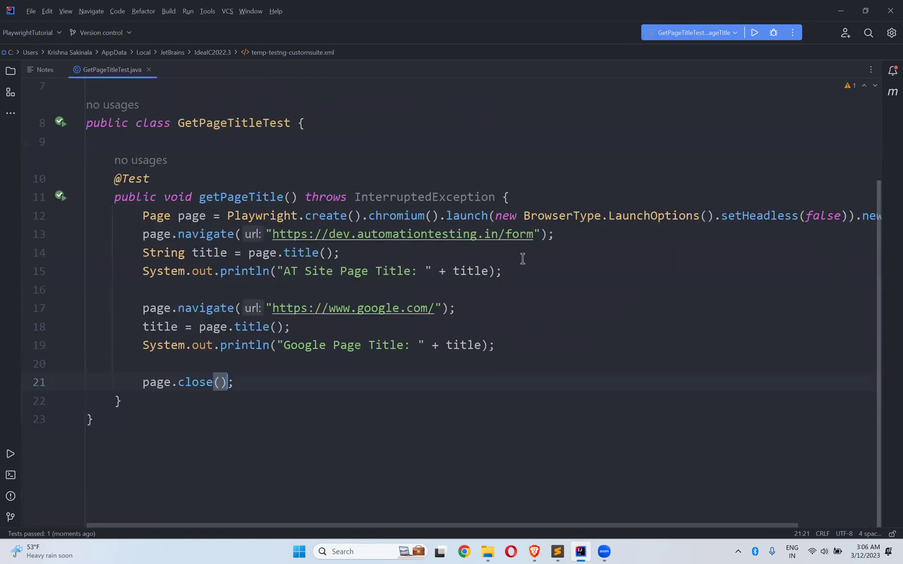
scroll(522, 259, "up", 3)
scroll(522, 256, "down", 1)
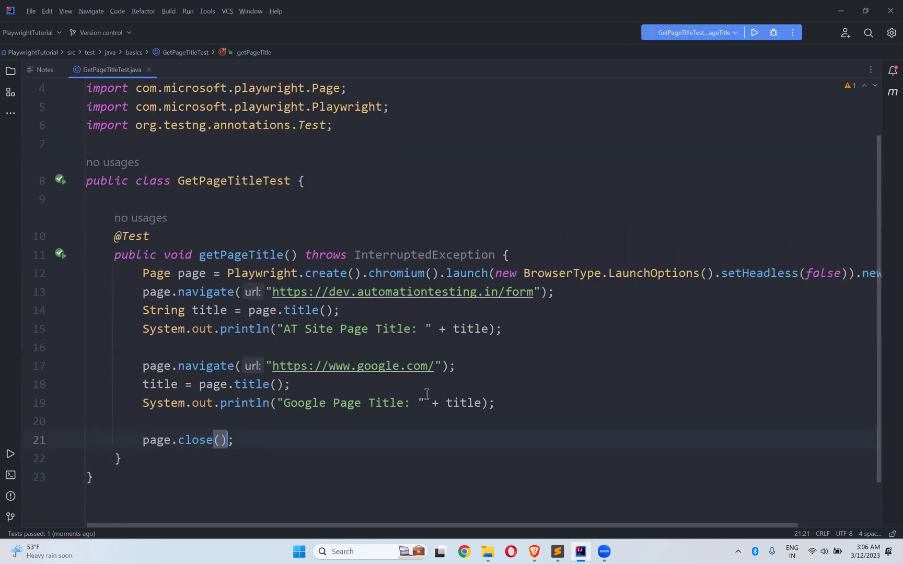
double_click(251, 383)
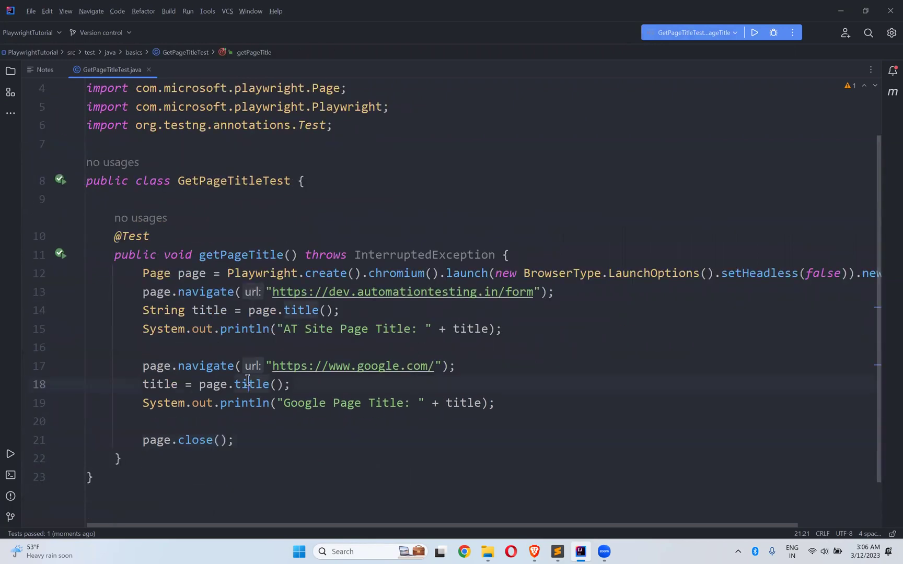
left_click(293, 384)
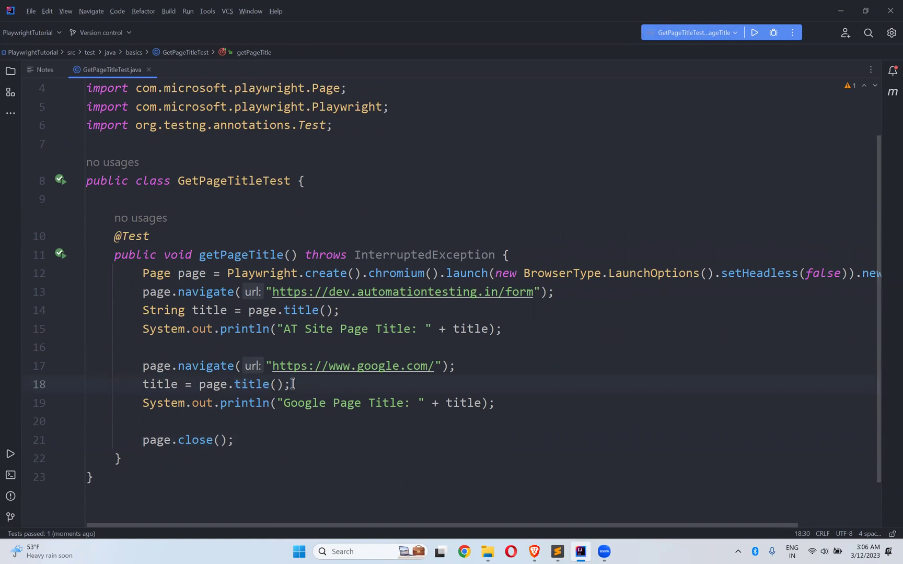